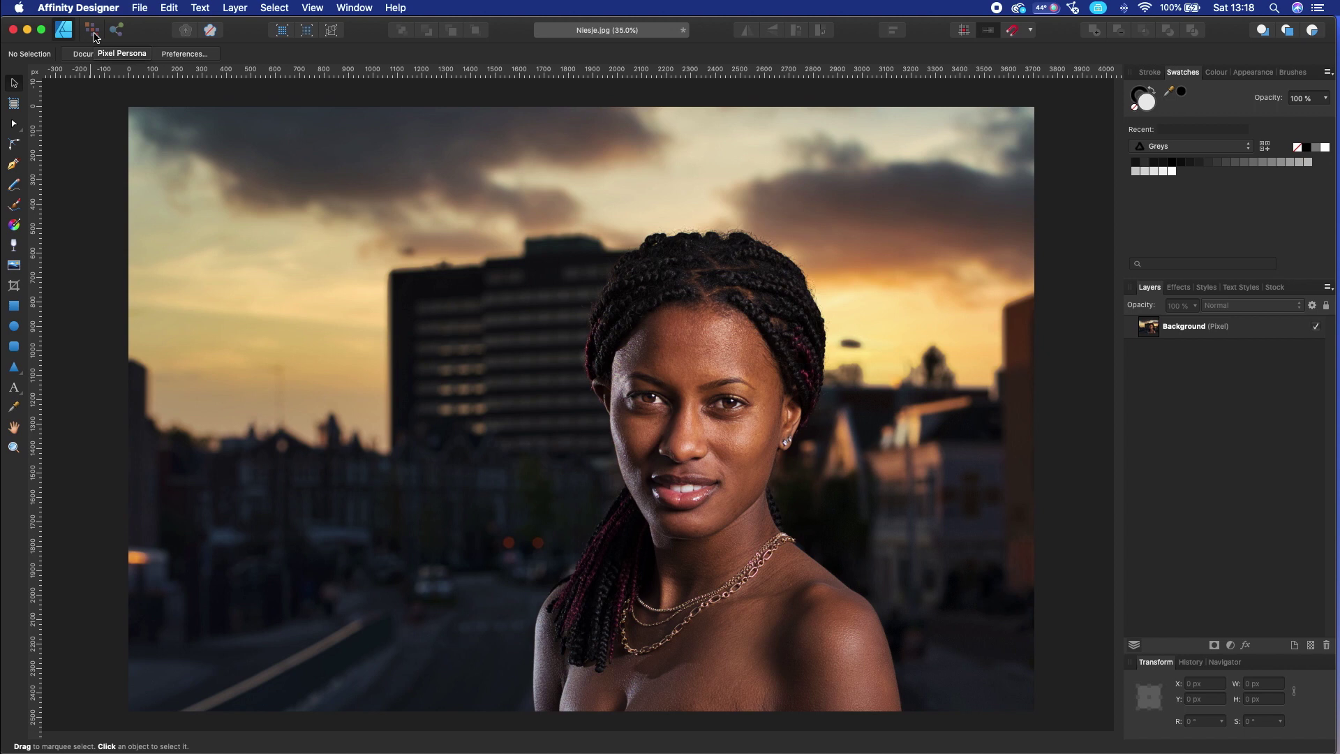
Switch to the Pixel Persona and pick the Selection Brush Tool
left_click(91, 30)
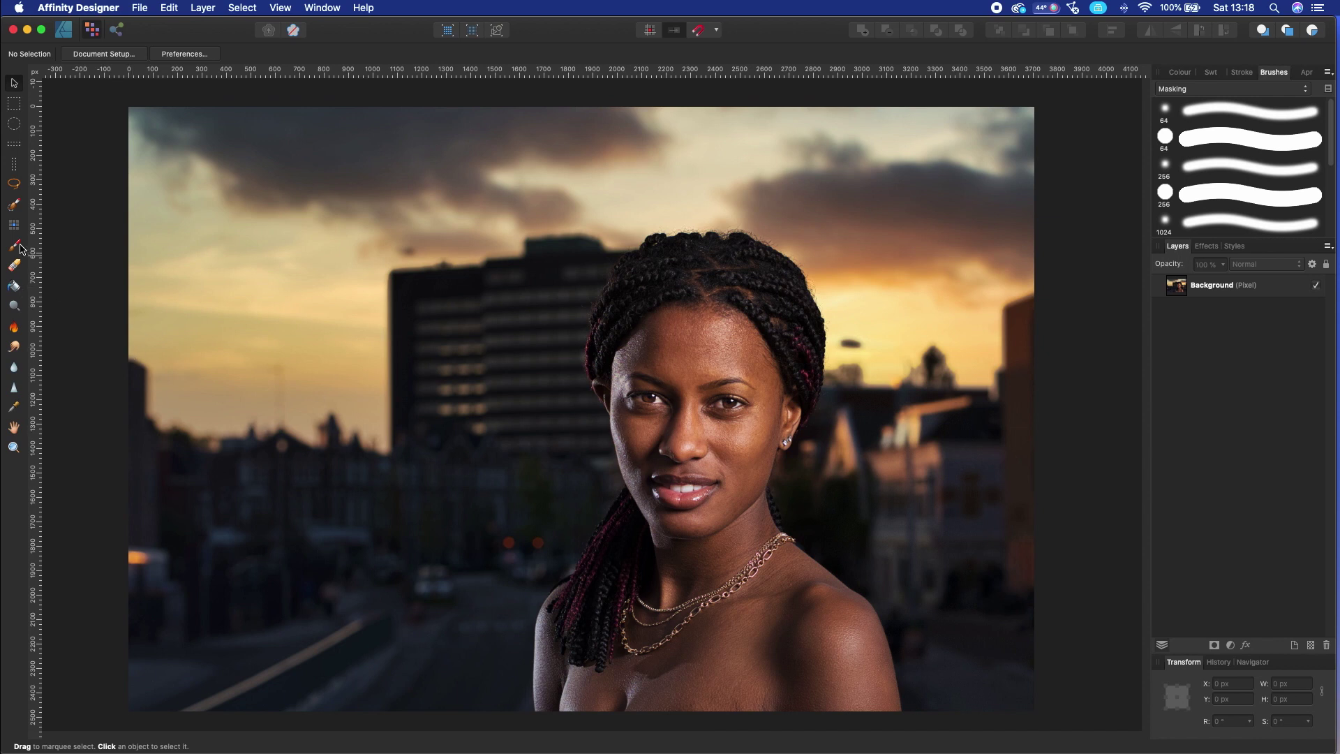
left_click(14, 206)
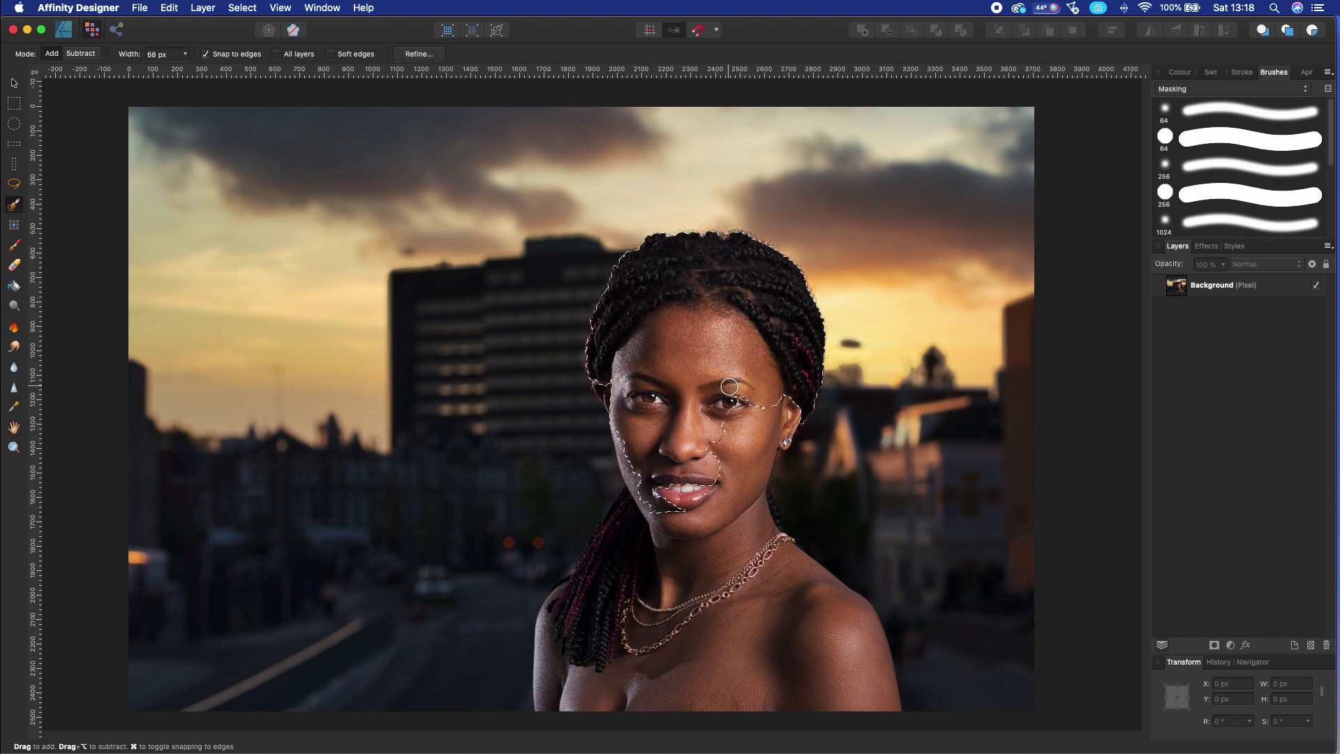
Brush the neck, shoulder and left-side braids into the selection, zooming in to follow the edge
mouse_move(650, 660)
left_mouse_down()
mouse_move(570, 663)
mouse_move(561, 626)
mouse_move(570, 666)
mouse_move(762, 671)
mouse_move(772, 598)
mouse_move(793, 597)
mouse_move(684, 557)
mouse_move(551, 623)
mouse_move(556, 673)
mouse_move(604, 627)
mouse_move(614, 548)
mouse_move(591, 575)
mouse_move(652, 475)
mouse_move(635, 434)
mouse_move(644, 488)
mouse_move(627, 460)
left_mouse_up()
scroll(674, 576, "up", 2)
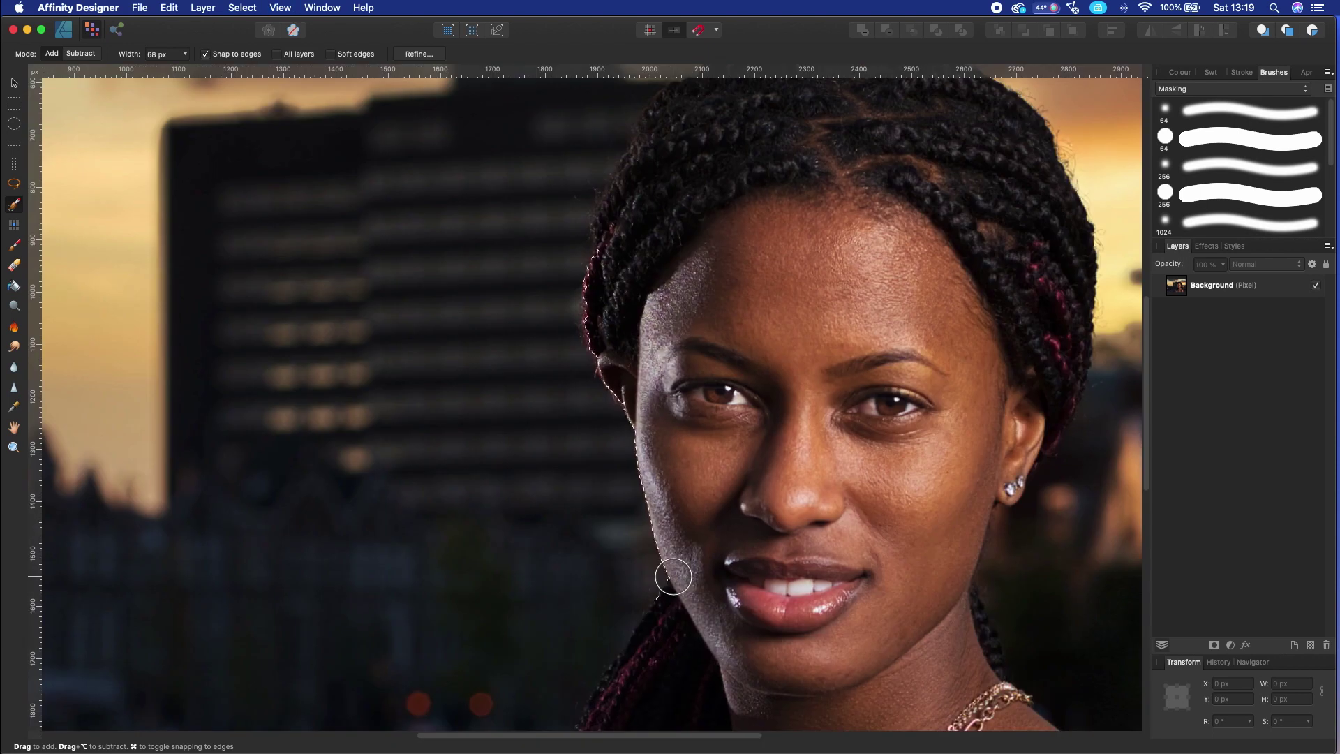
scroll(674, 577, "up", 3)
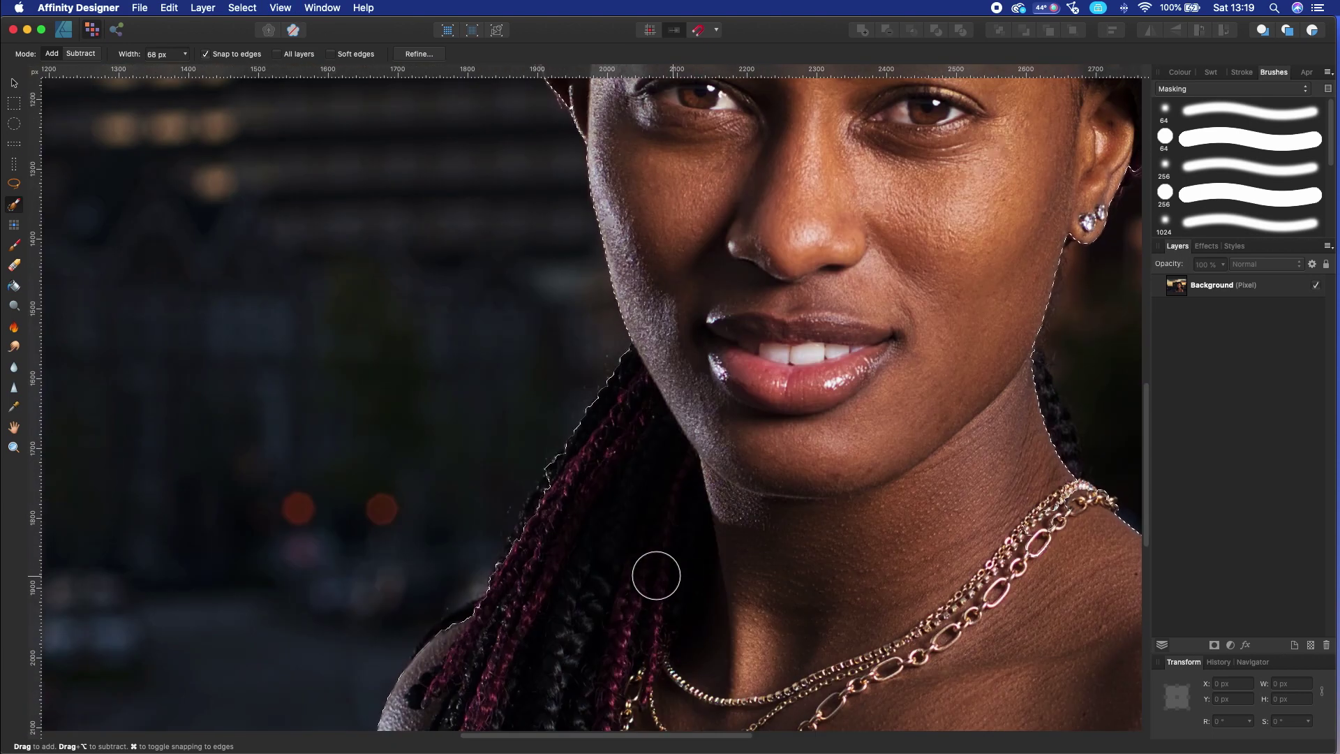
scroll(658, 568, "down", 2)
left_click_drag(460, 615, 499, 594)
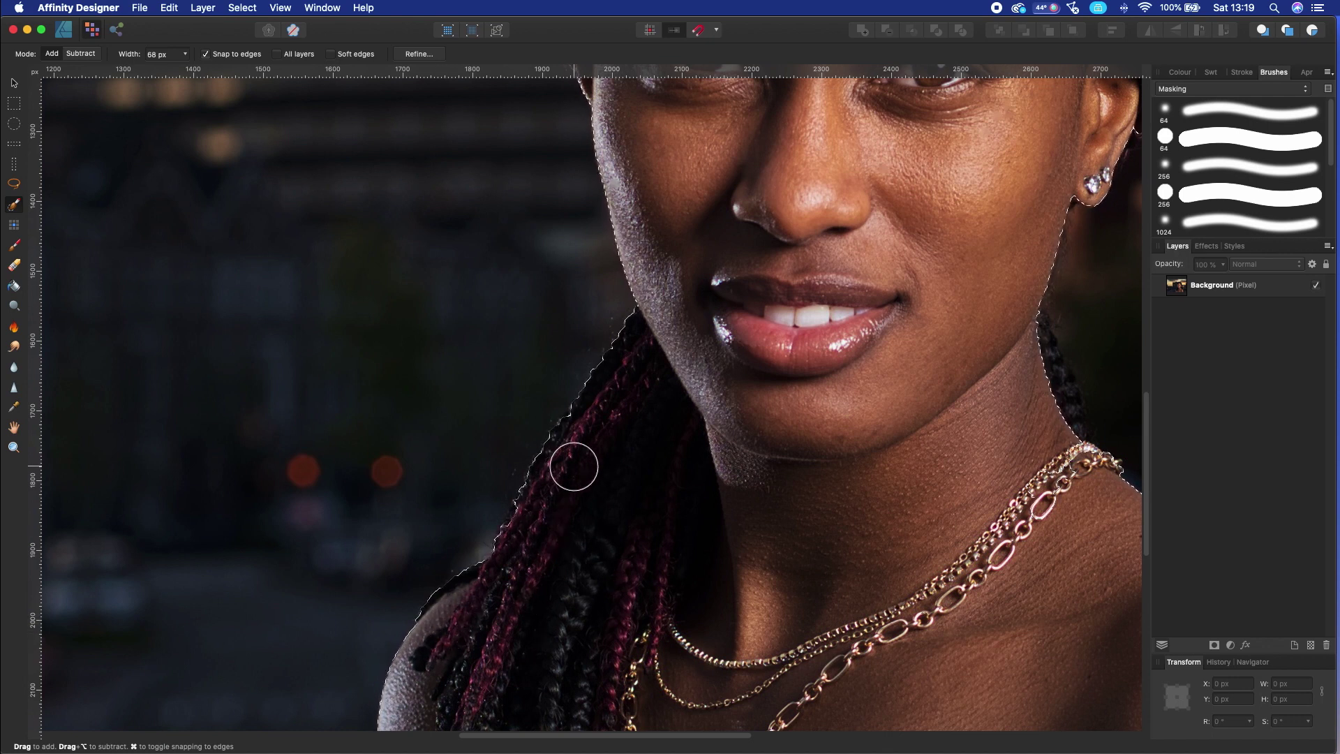
scroll(574, 466, "up", 5)
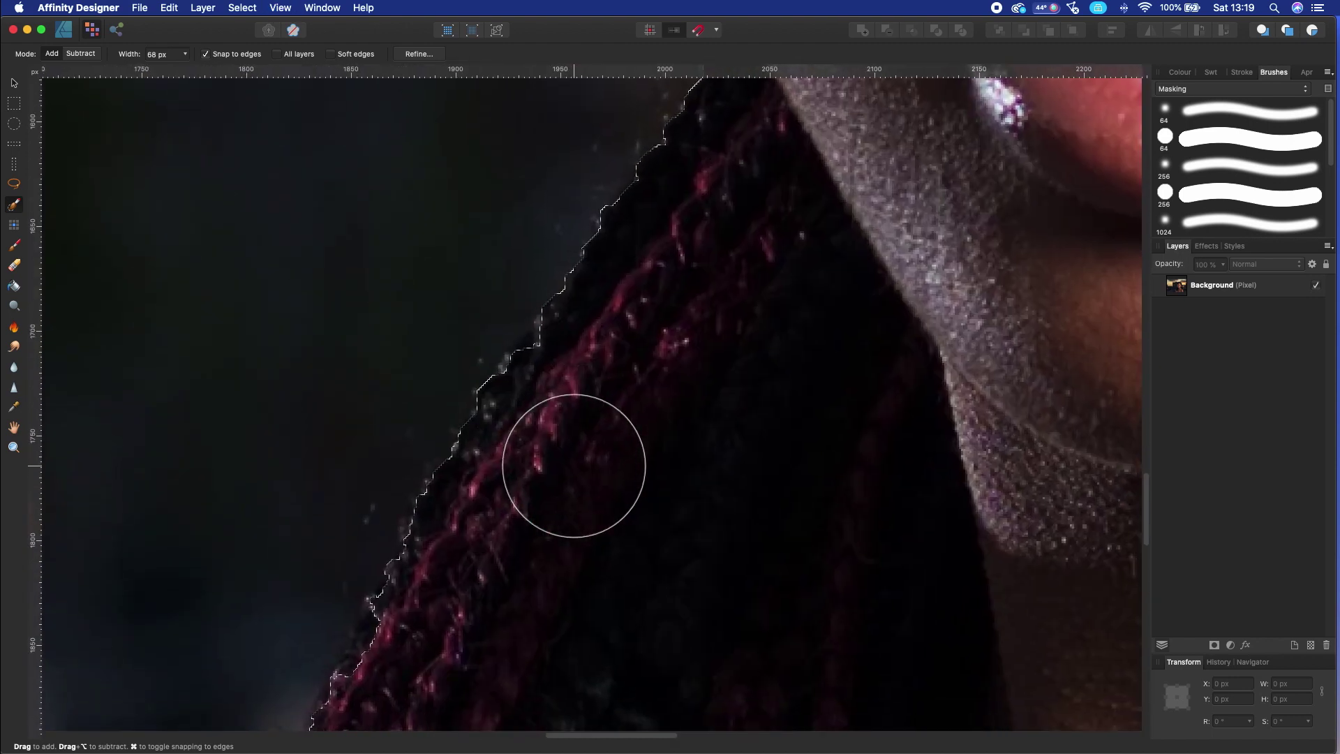
scroll(449, 673, "down", 5)
scroll(449, 672, "left", 2)
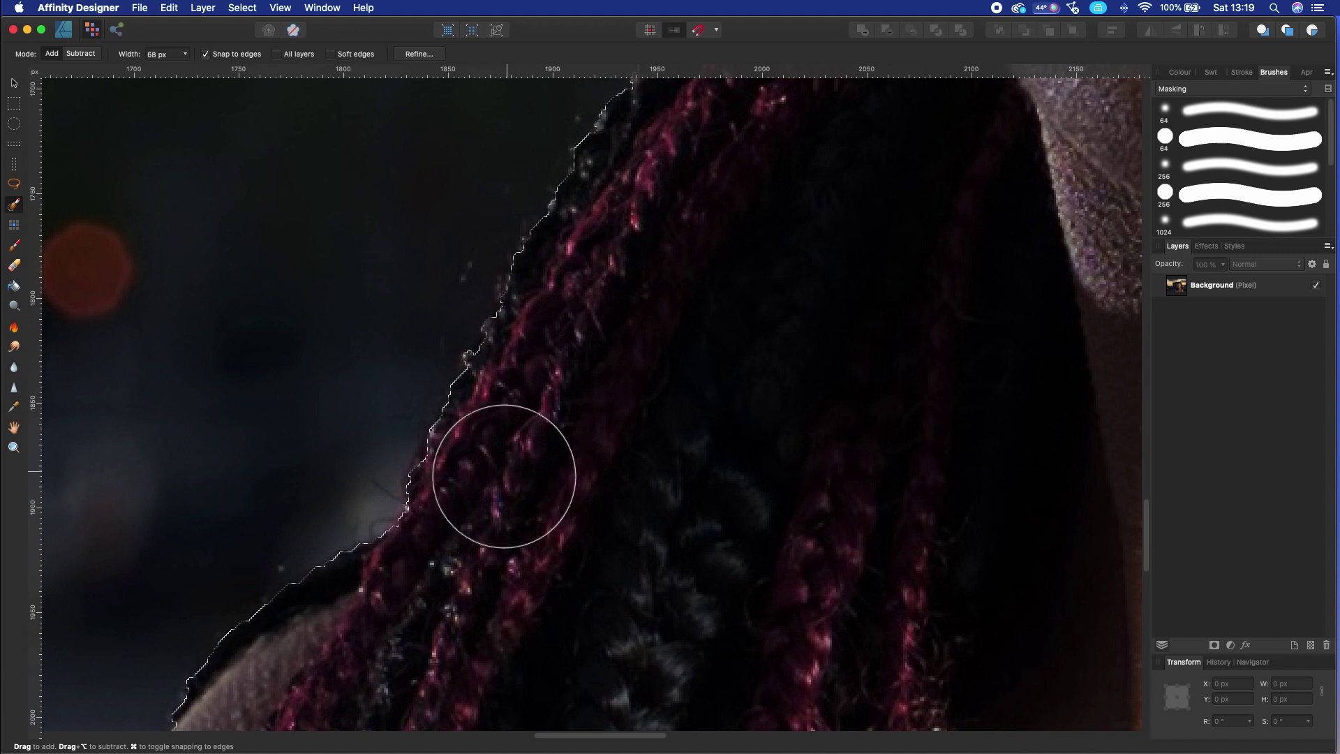
scroll(498, 549, "up", 10)
scroll(498, 550, "right", 4)
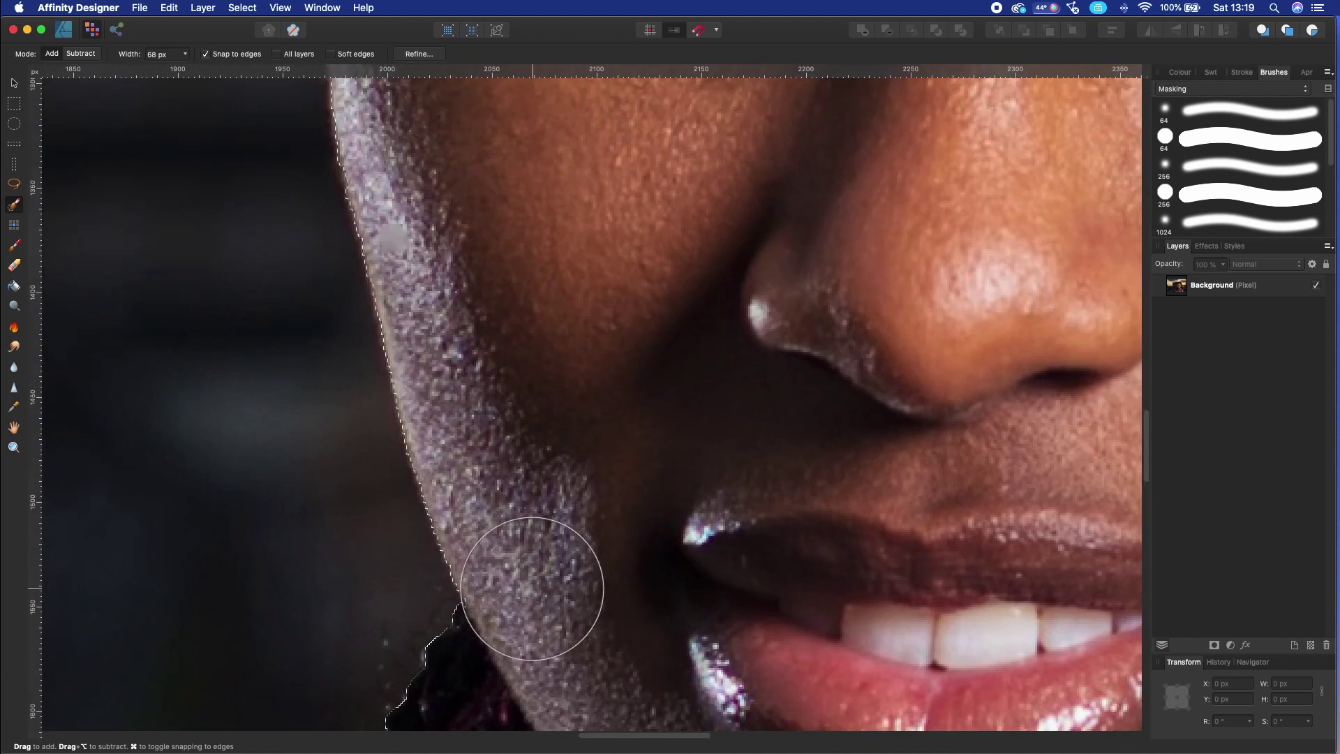
scroll(559, 531, "up", 5)
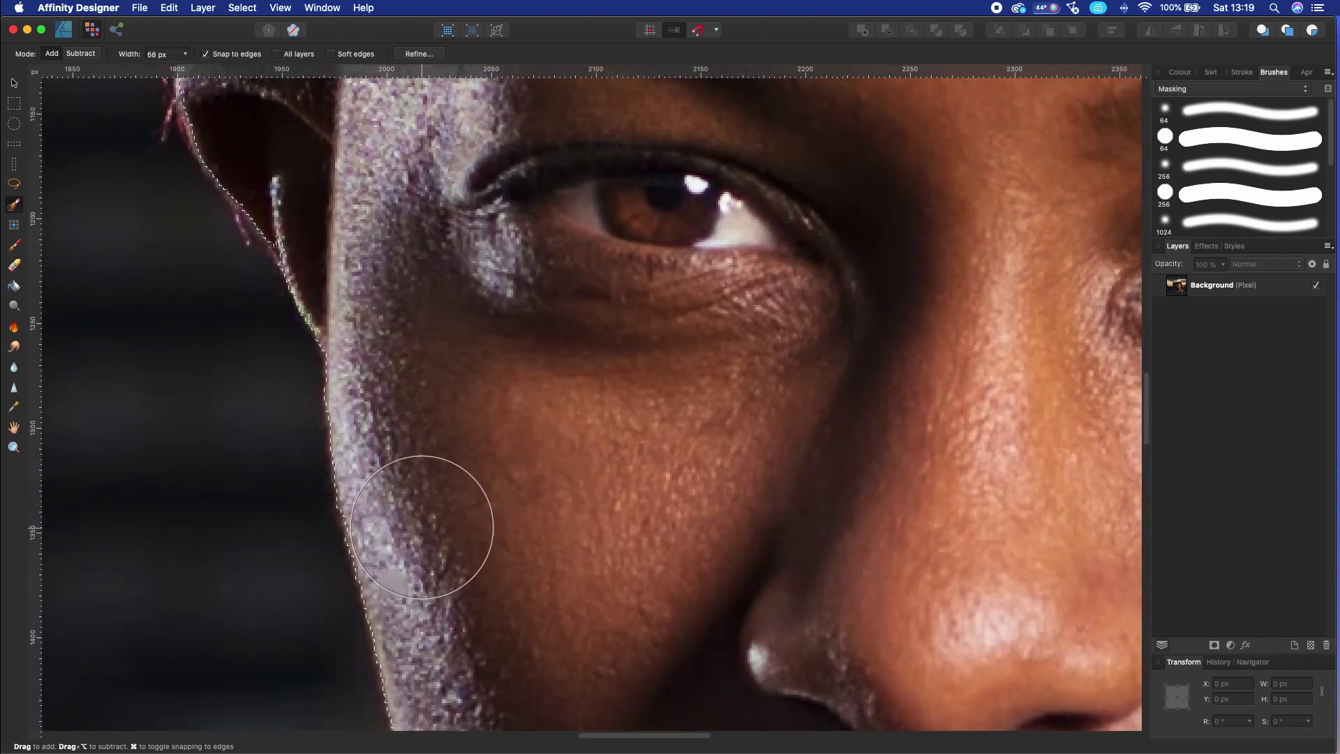
scroll(488, 538, "up", 4)
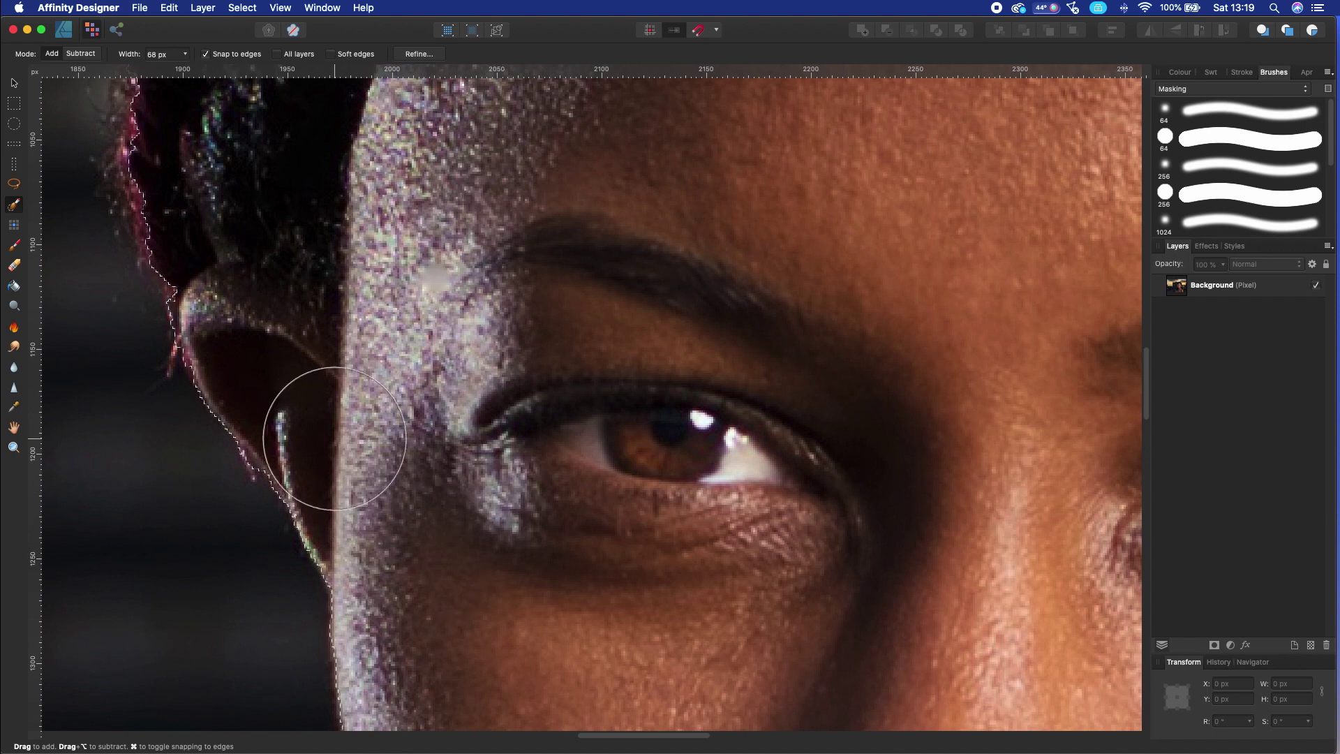
Pan and zoom up the hair beside the ear to the crown of the head
scroll(364, 451, "up", 3)
scroll(364, 452, "left", 2)
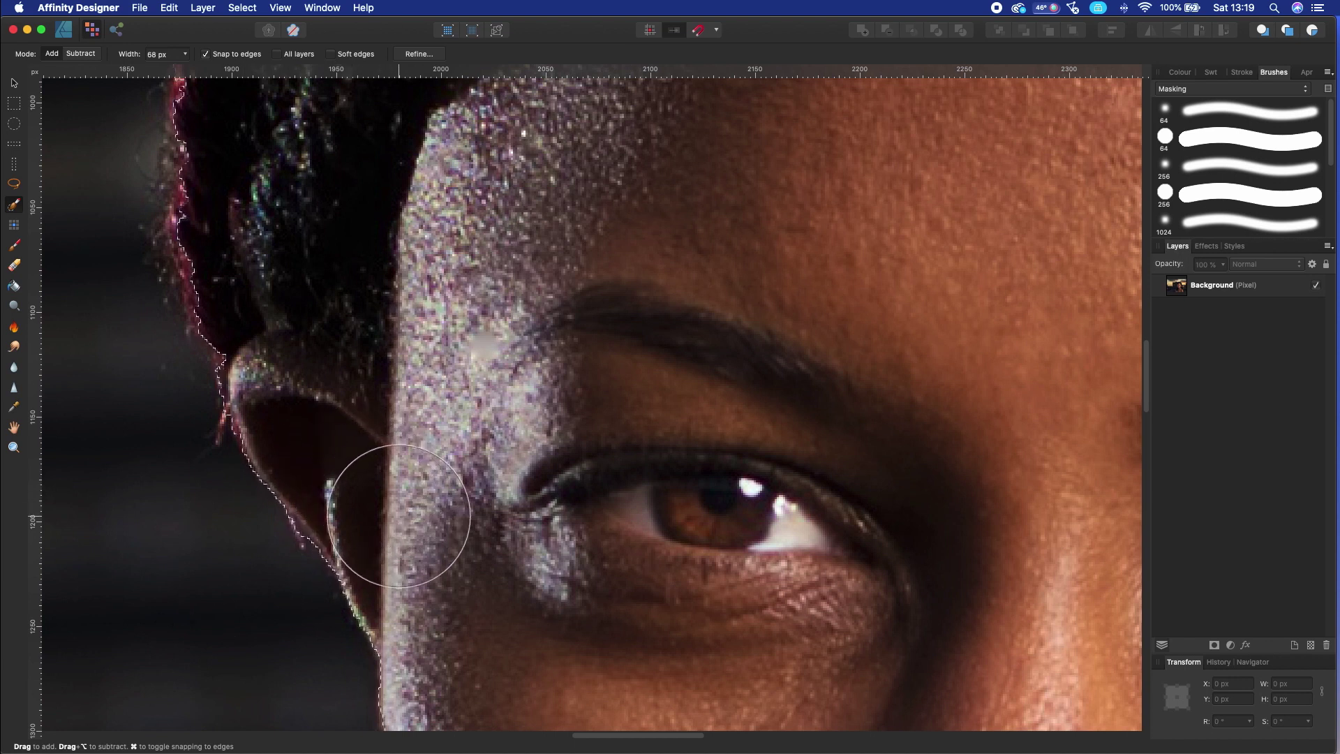
scroll(419, 501, "up", 5)
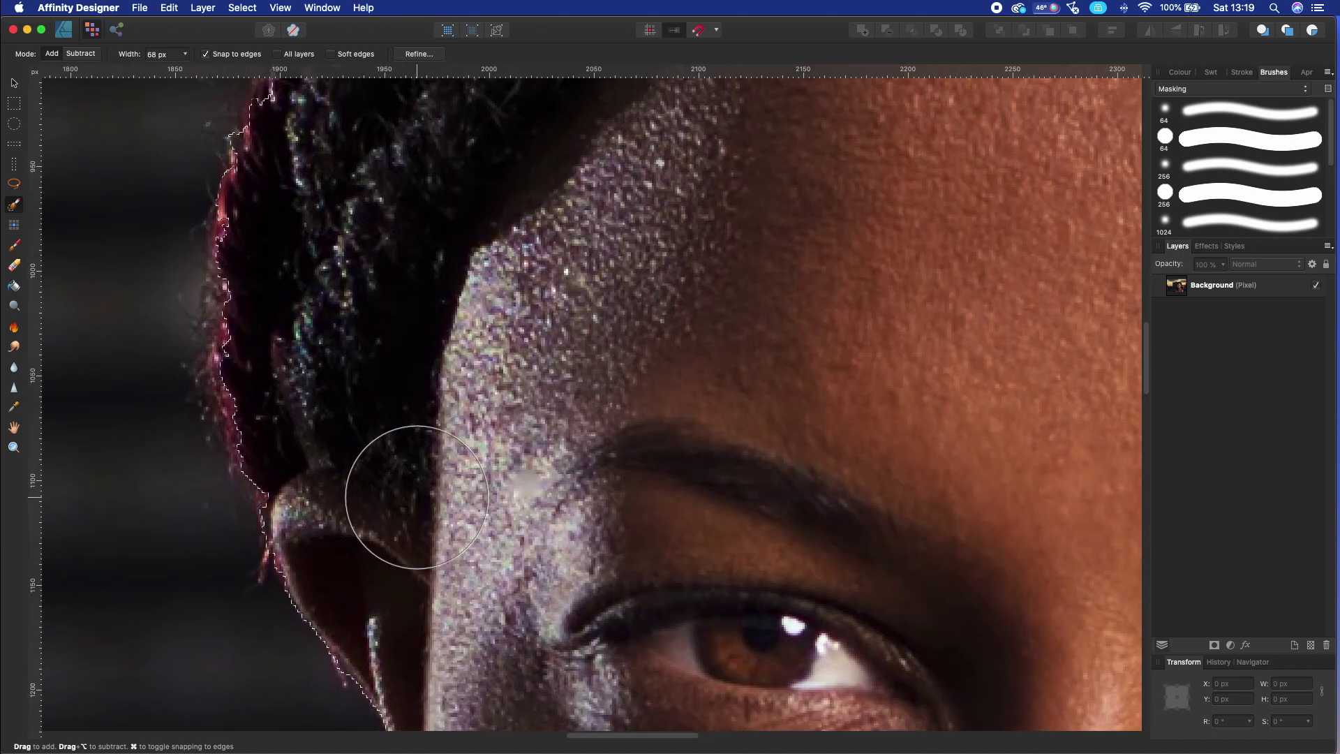
scroll(374, 643, "down", 4)
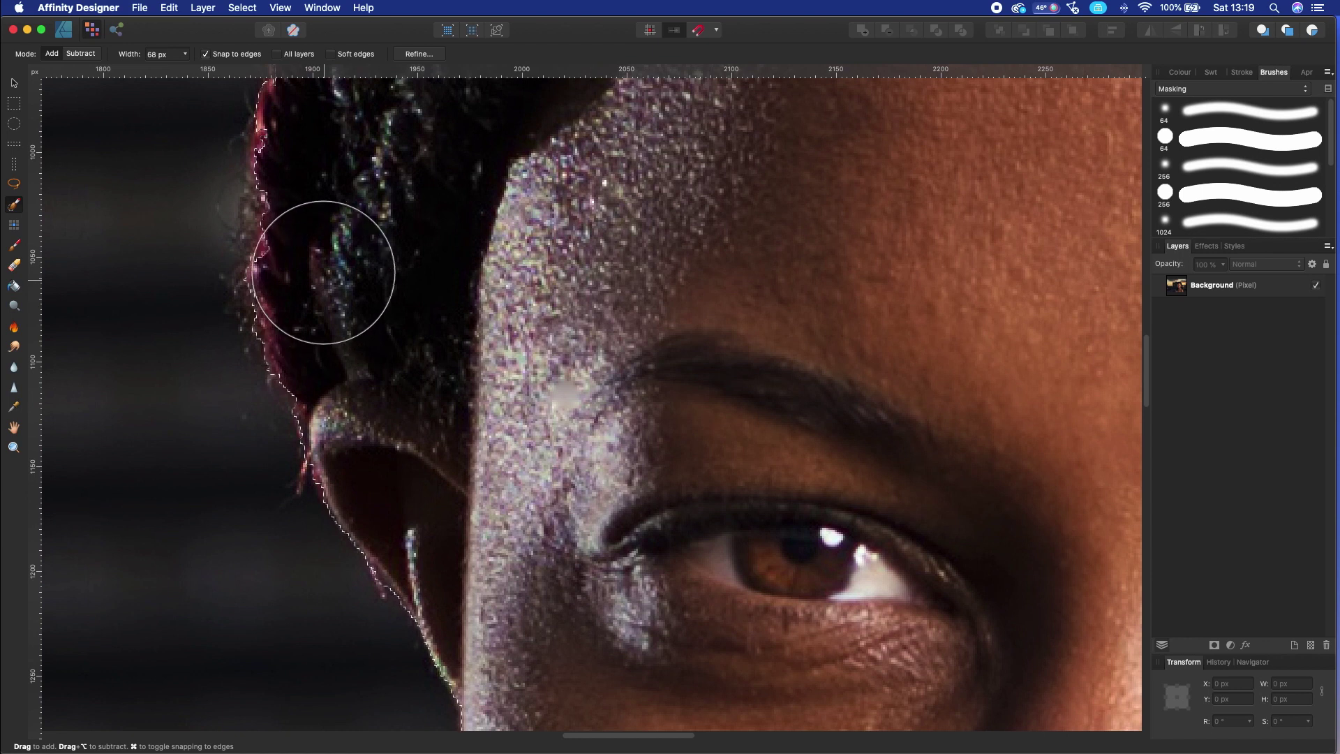
scroll(367, 299, "up", 4)
scroll(380, 393, "up", 5)
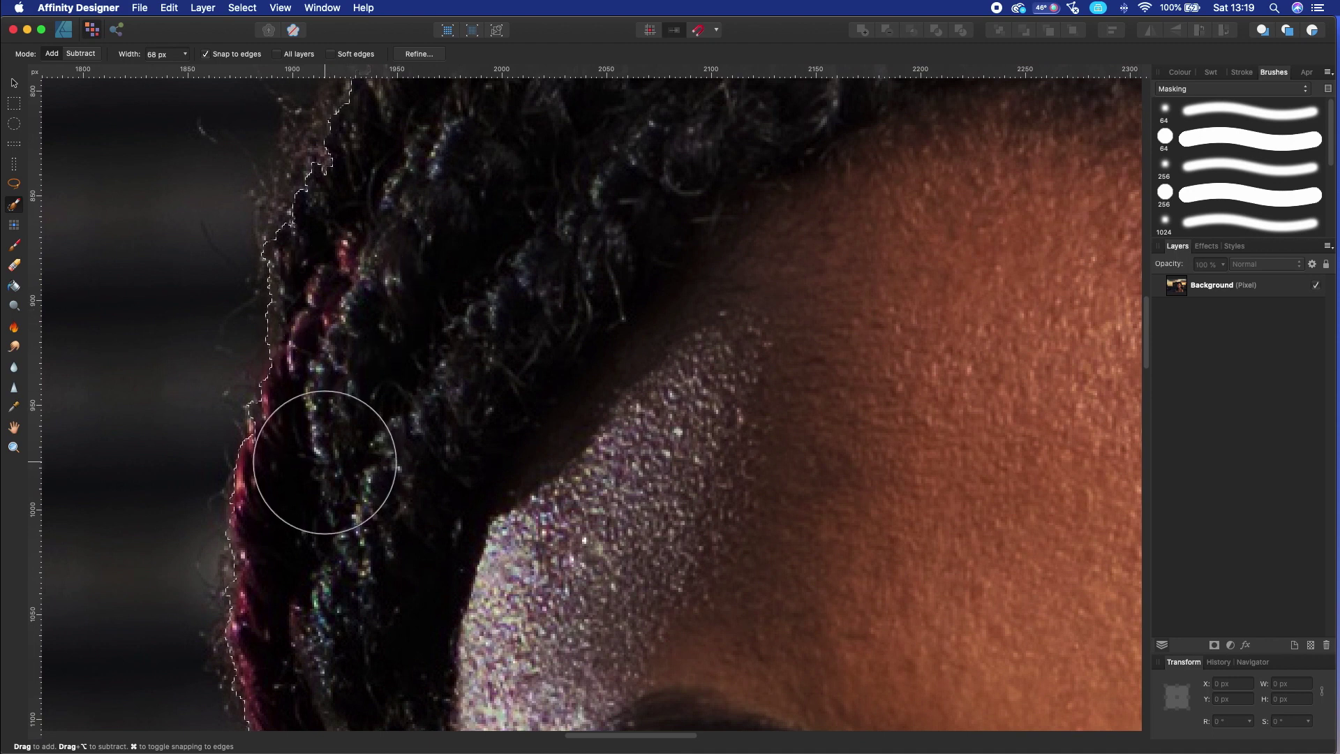
scroll(422, 287, "up", 5)
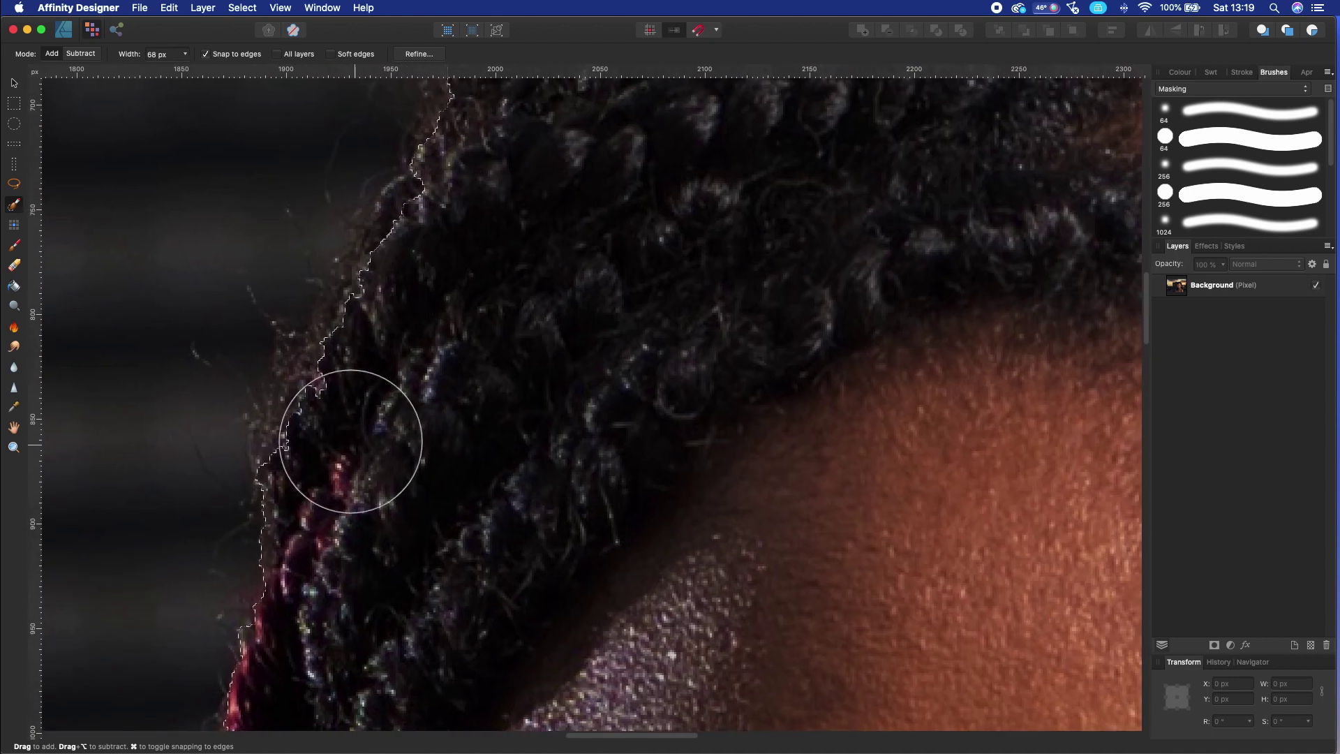
scroll(362, 448, "up", 2)
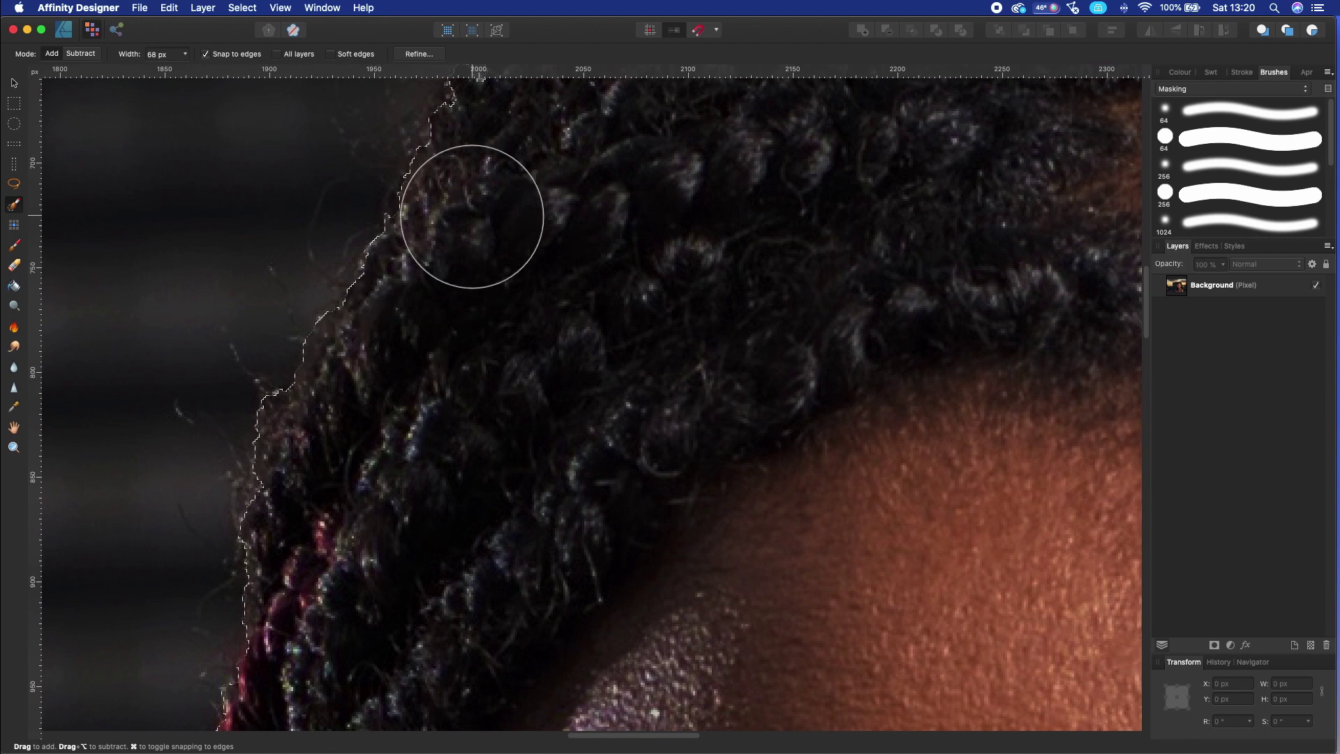
scroll(489, 448, "down", 2)
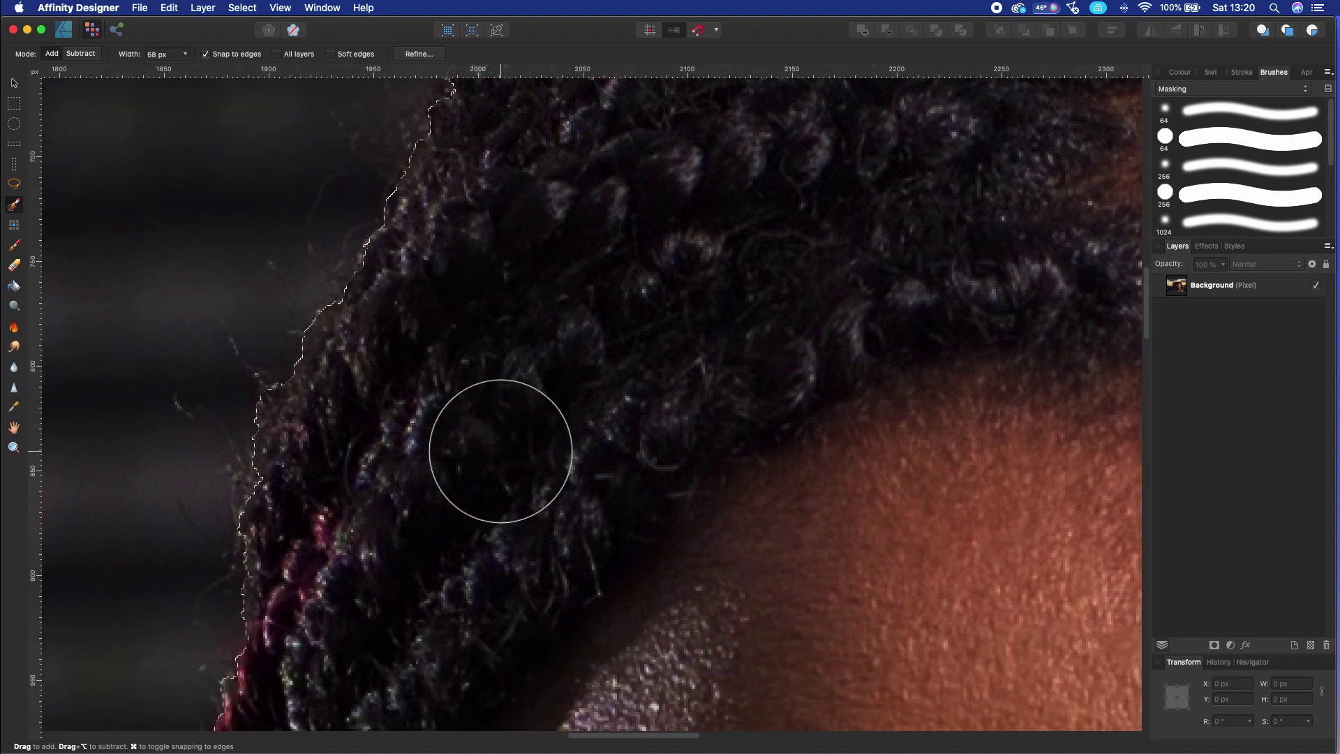
scroll(494, 389, "up", 9)
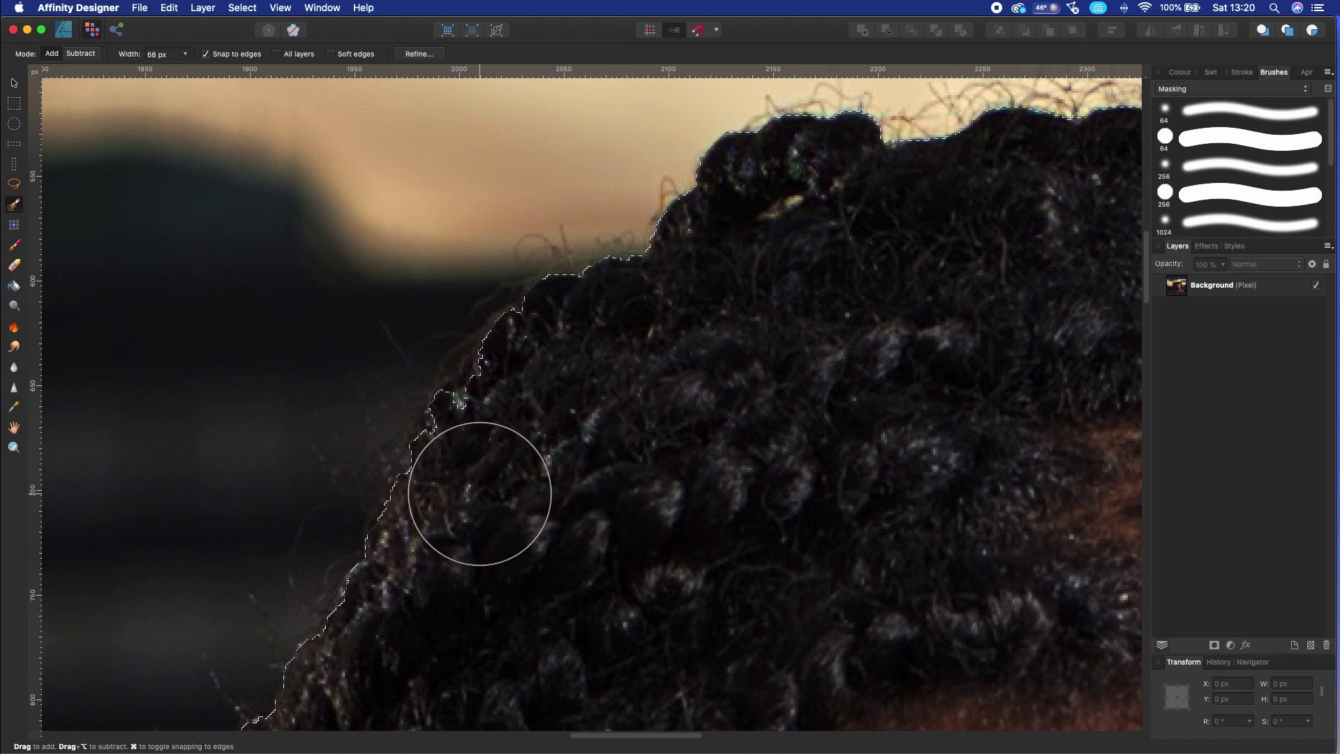
scroll(604, 324, "right", 8)
scroll(605, 323, "up", 2)
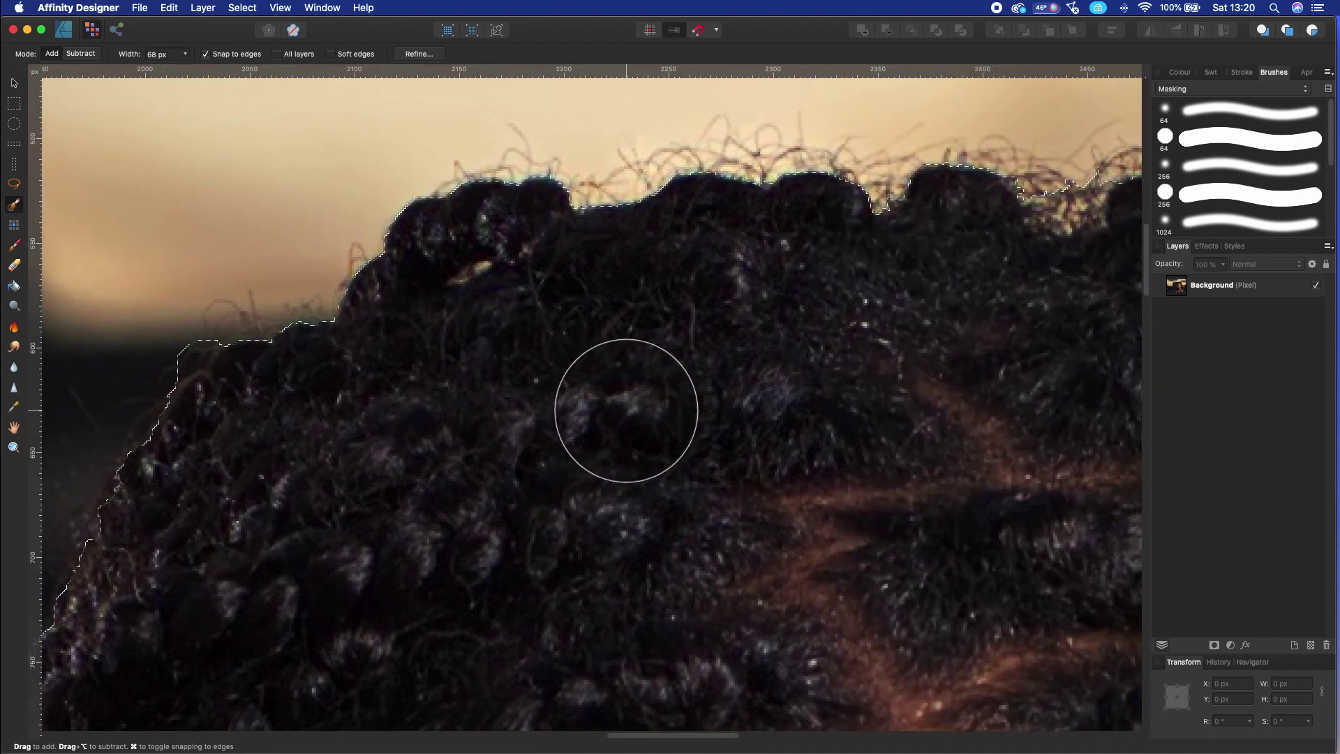
Add the hair beside the ear to the selection
scroll(650, 395, "right", 10)
scroll(650, 394, "up", 1)
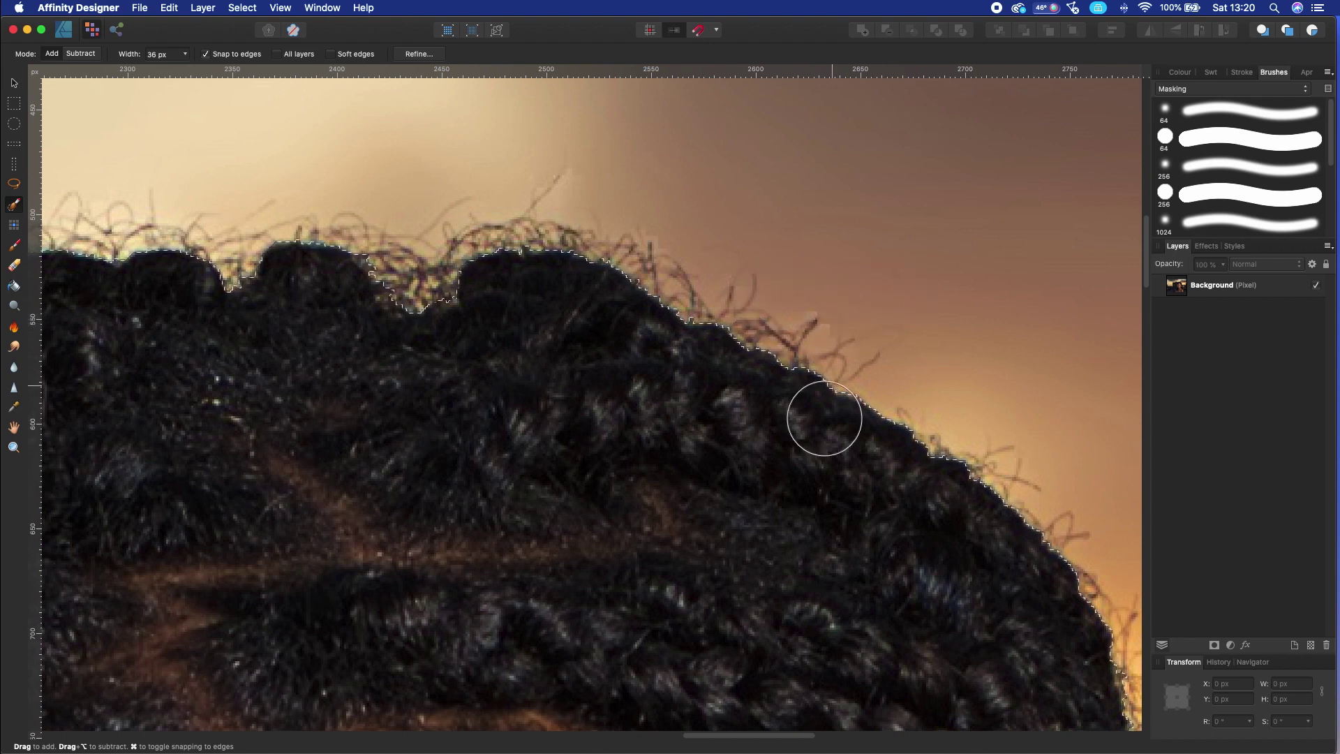
scroll(824, 418, "down", 15)
scroll(824, 418, "right", 5)
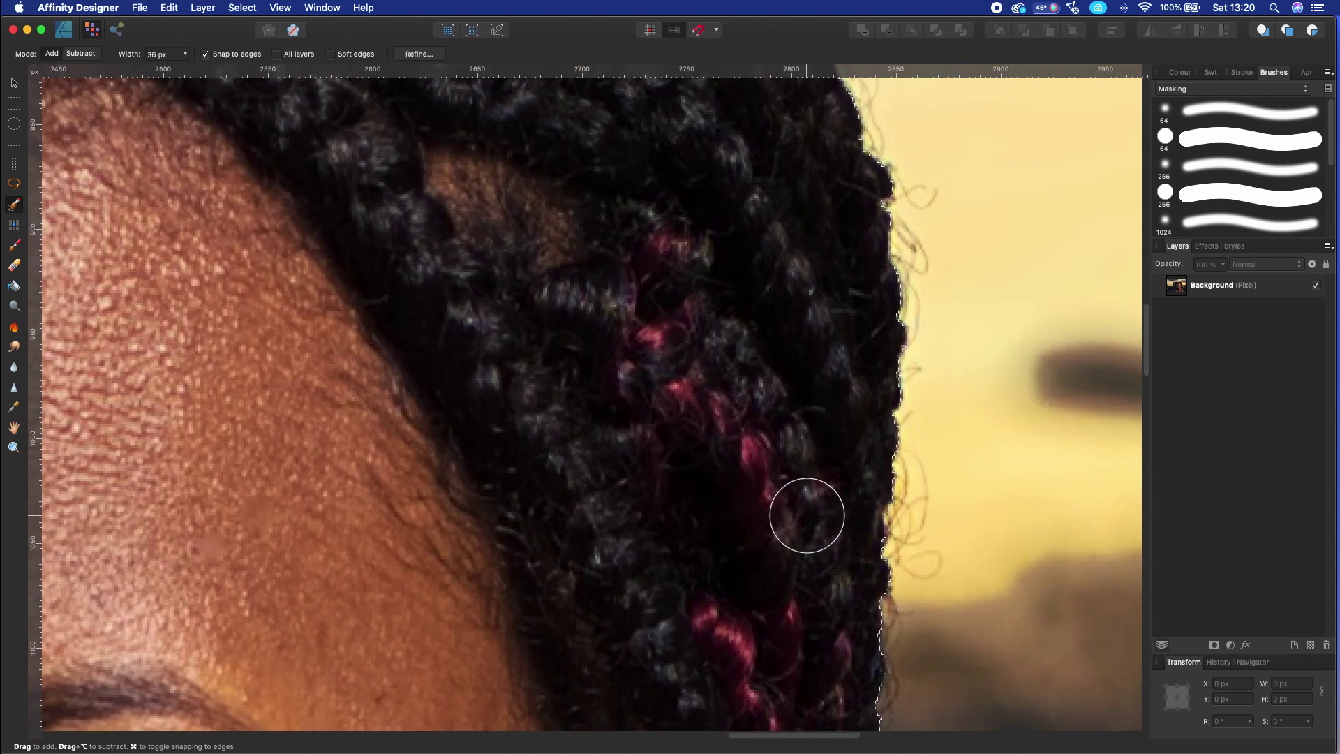
scroll(807, 515, "down", 8)
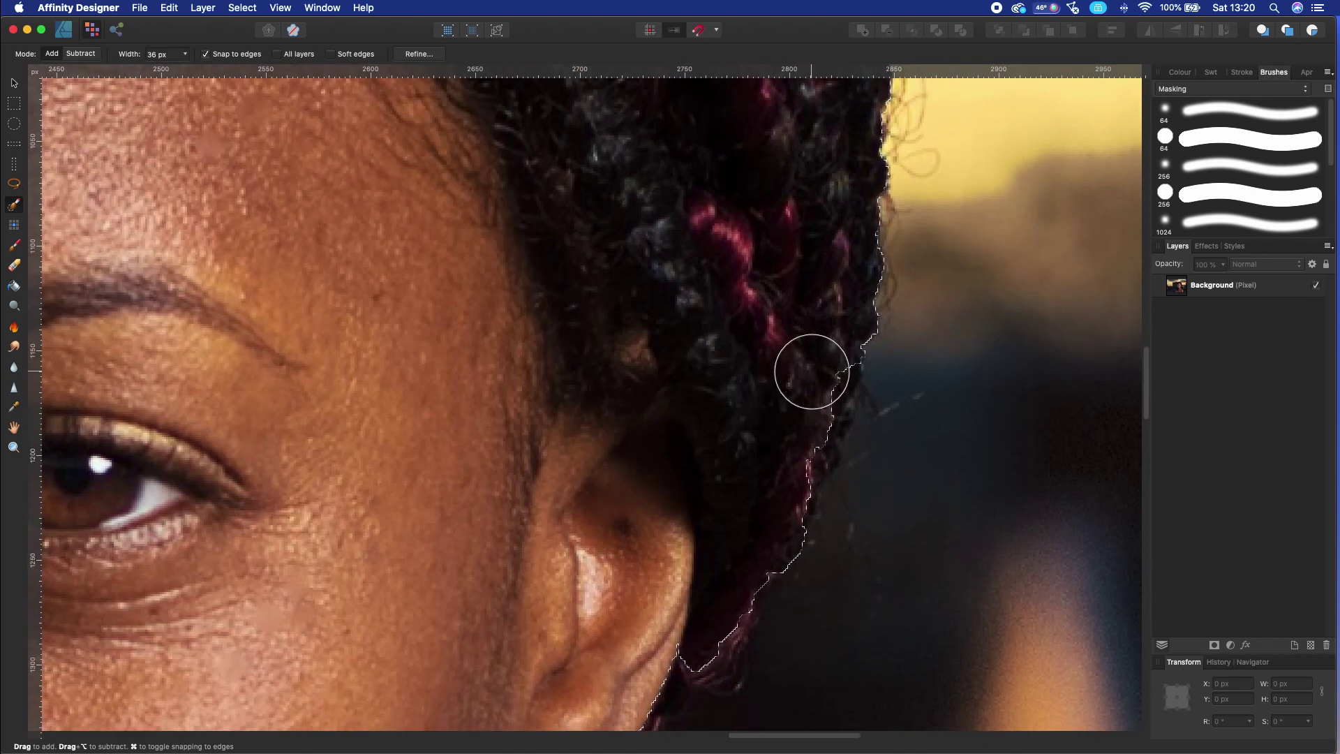
mouse_move(812, 372)
left_mouse_down()
mouse_move(771, 495)
mouse_move(792, 441)
mouse_move(703, 621)
mouse_move(709, 606)
mouse_move(672, 644)
mouse_move(705, 598)
mouse_move(655, 622)
left_mouse_up()
Paint along the jawline and add the earlobe, keeping the dark background out
scroll(655, 622, "down", 5)
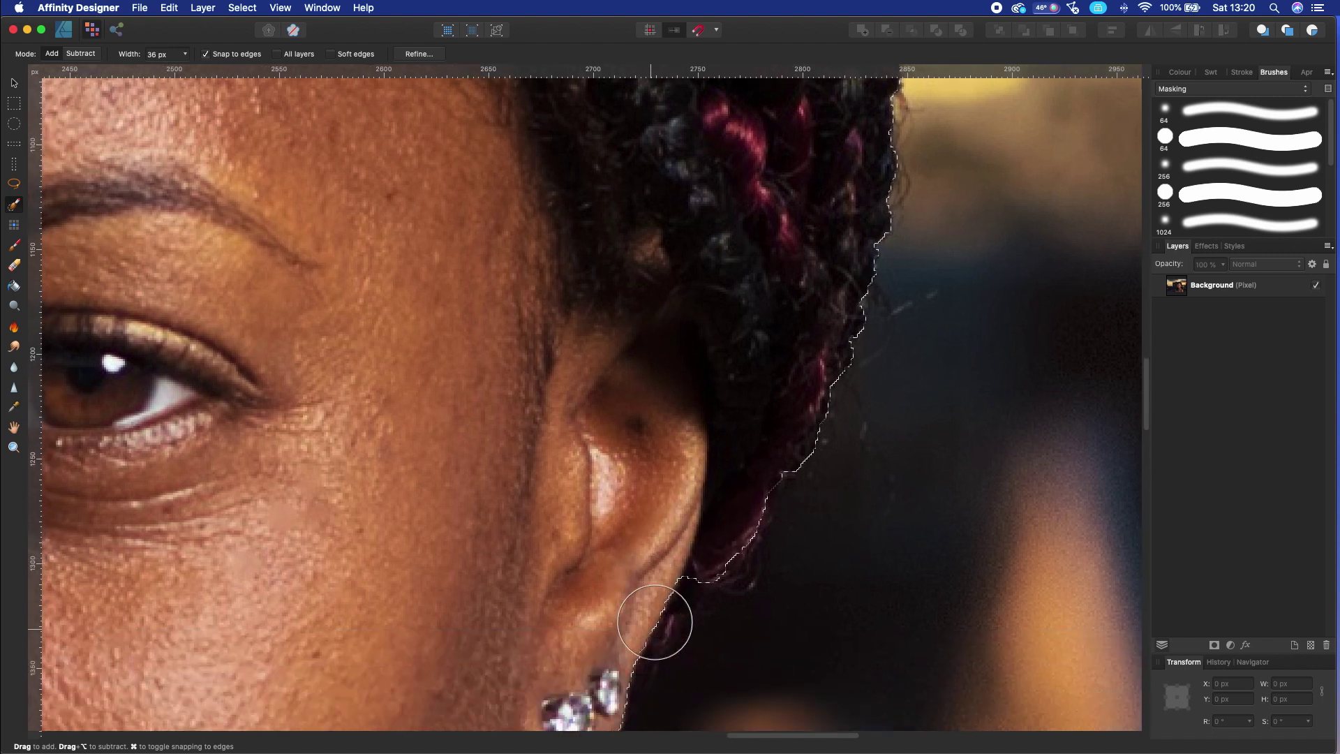
scroll(655, 622, "down", 5)
mouse_move(664, 354)
left_mouse_down()
mouse_move(618, 472)
mouse_move(643, 425)
mouse_move(624, 463)
mouse_move(641, 450)
mouse_move(641, 399)
mouse_move(735, 338)
mouse_move(706, 373)
left_mouse_up()
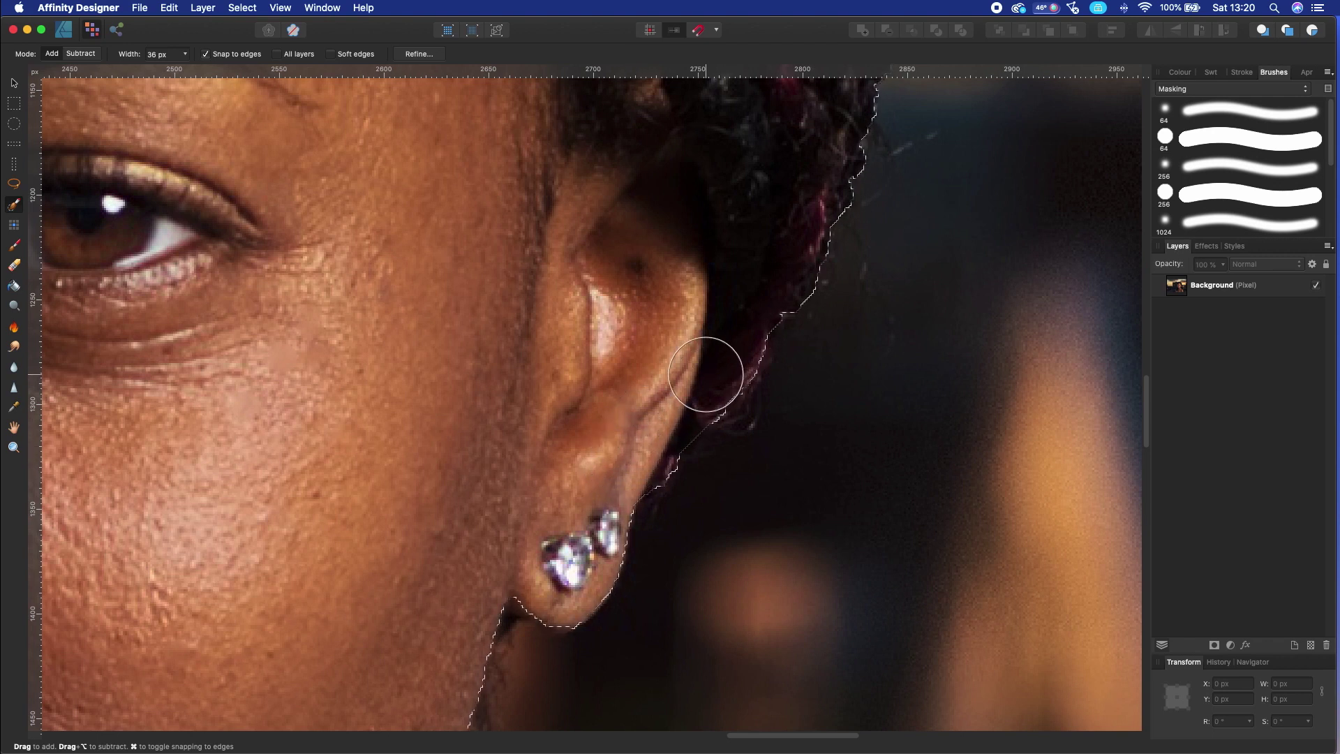
scroll(488, 470, "down", 10)
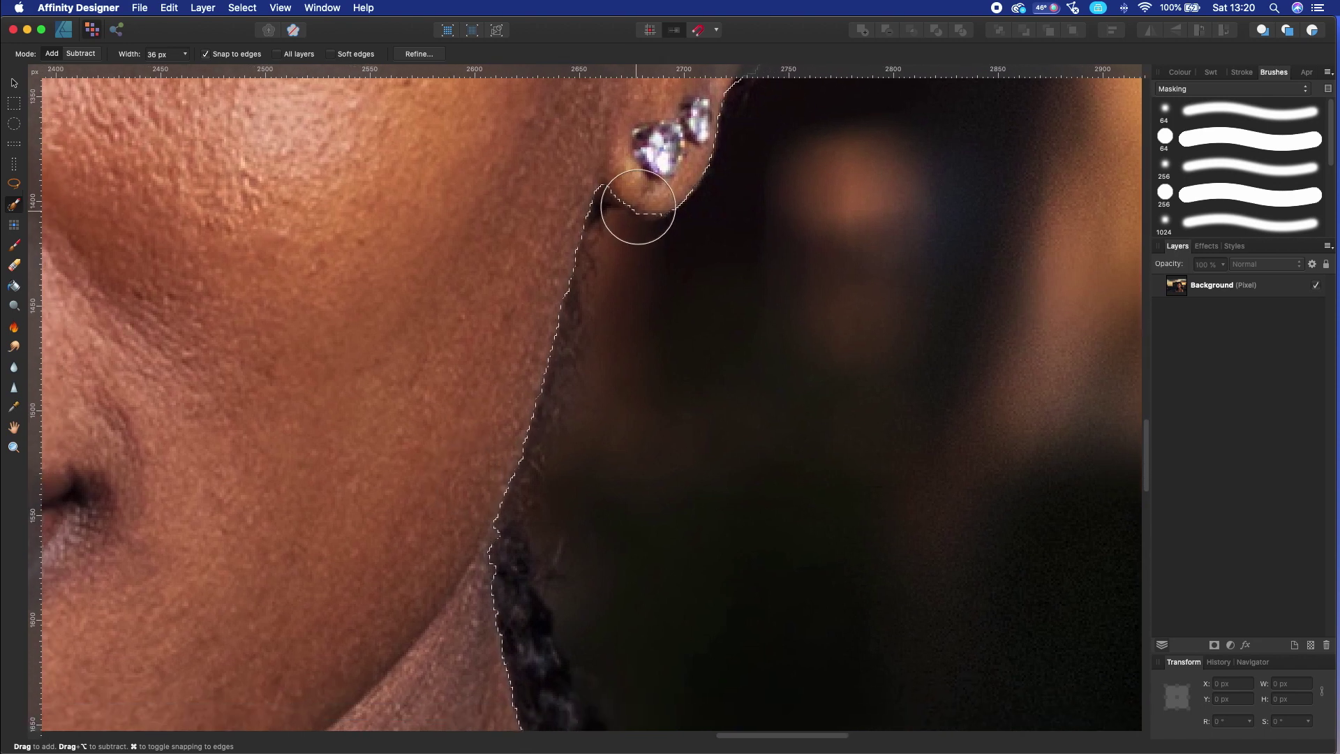
mouse_move(638, 206)
left_mouse_down()
mouse_move(646, 174)
mouse_move(629, 202)
left_mouse_up()
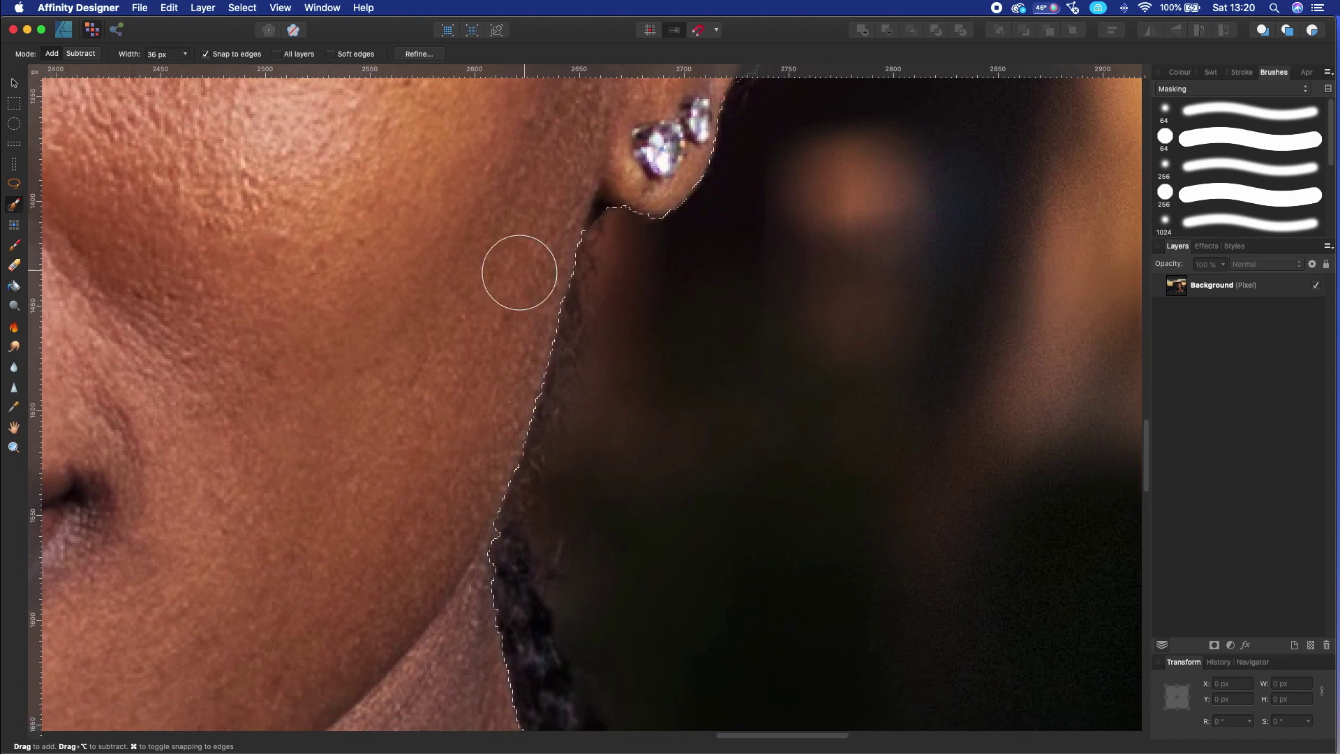
scroll(519, 273, "up", 2)
scroll(519, 273, "right", 1)
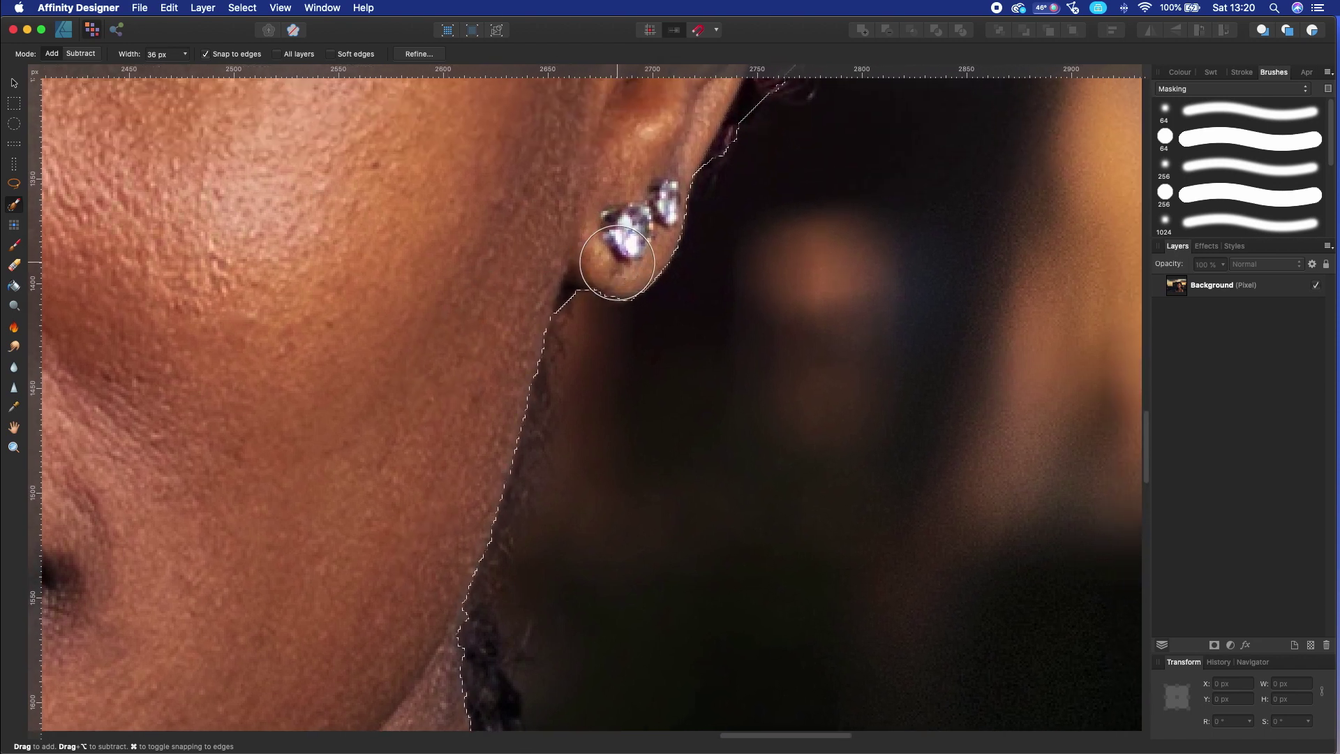
At 19 px brush width, add the skin under the earlobe and the neck braid
key("bracketleft")
key("bracketleft")
key("bracketleft")
left_click_drag(614, 276, 622, 278)
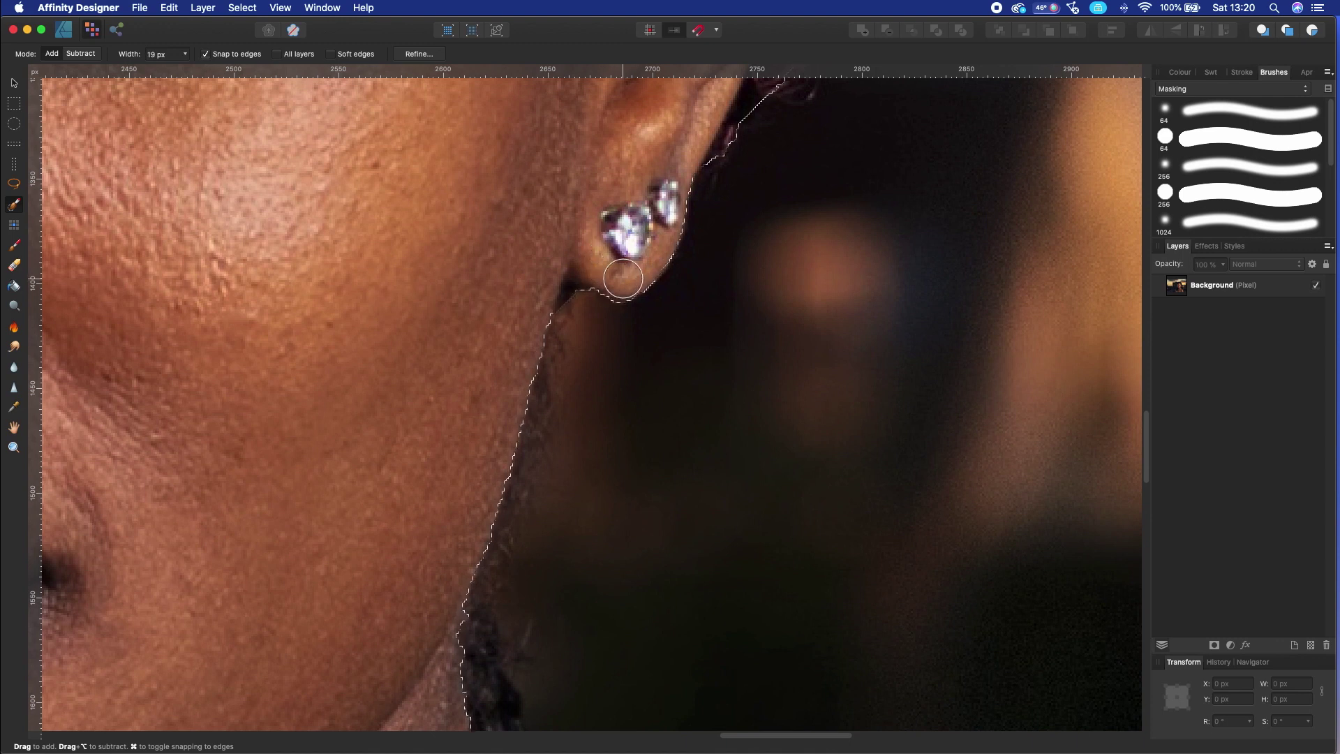
scroll(426, 446, "down", 10)
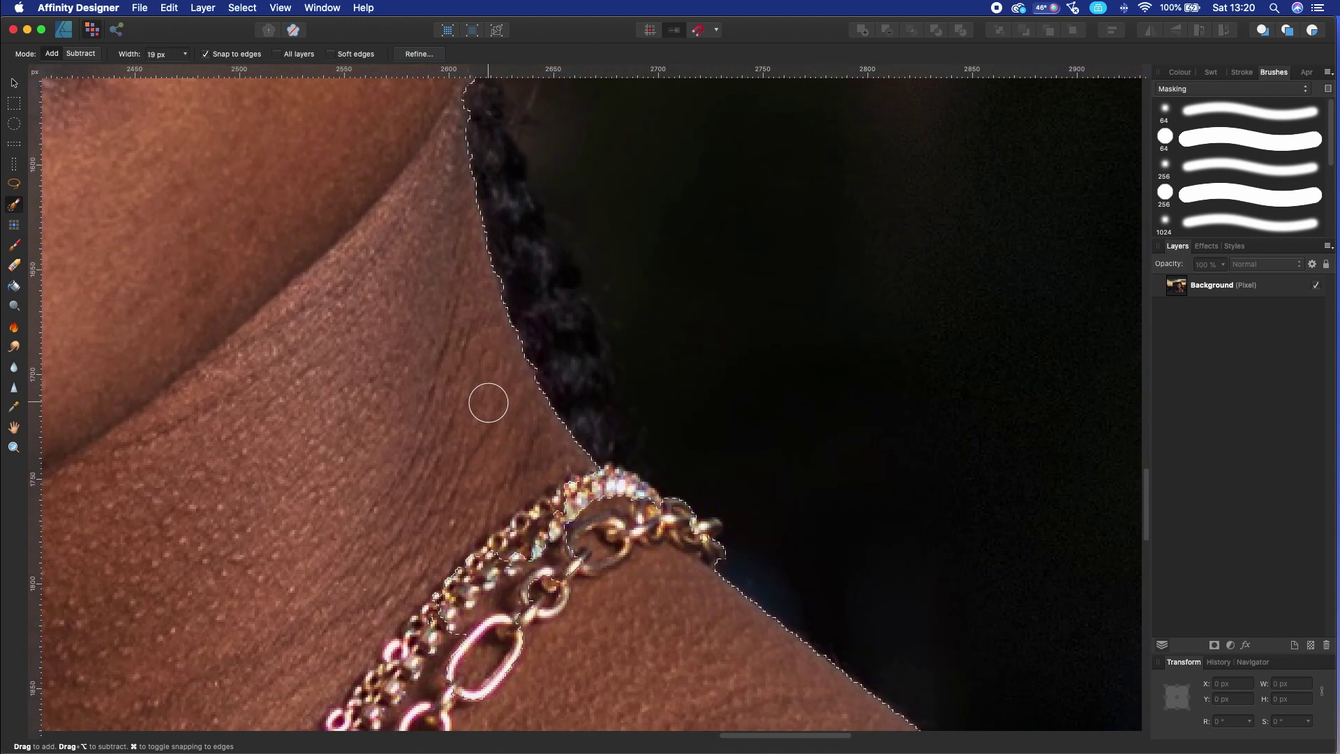
scroll(489, 403, "up", 3)
mouse_move(458, 245)
left_mouse_down()
mouse_move(473, 203)
mouse_move(574, 562)
mouse_move(574, 472)
mouse_move(611, 598)
mouse_move(544, 379)
left_mouse_up()
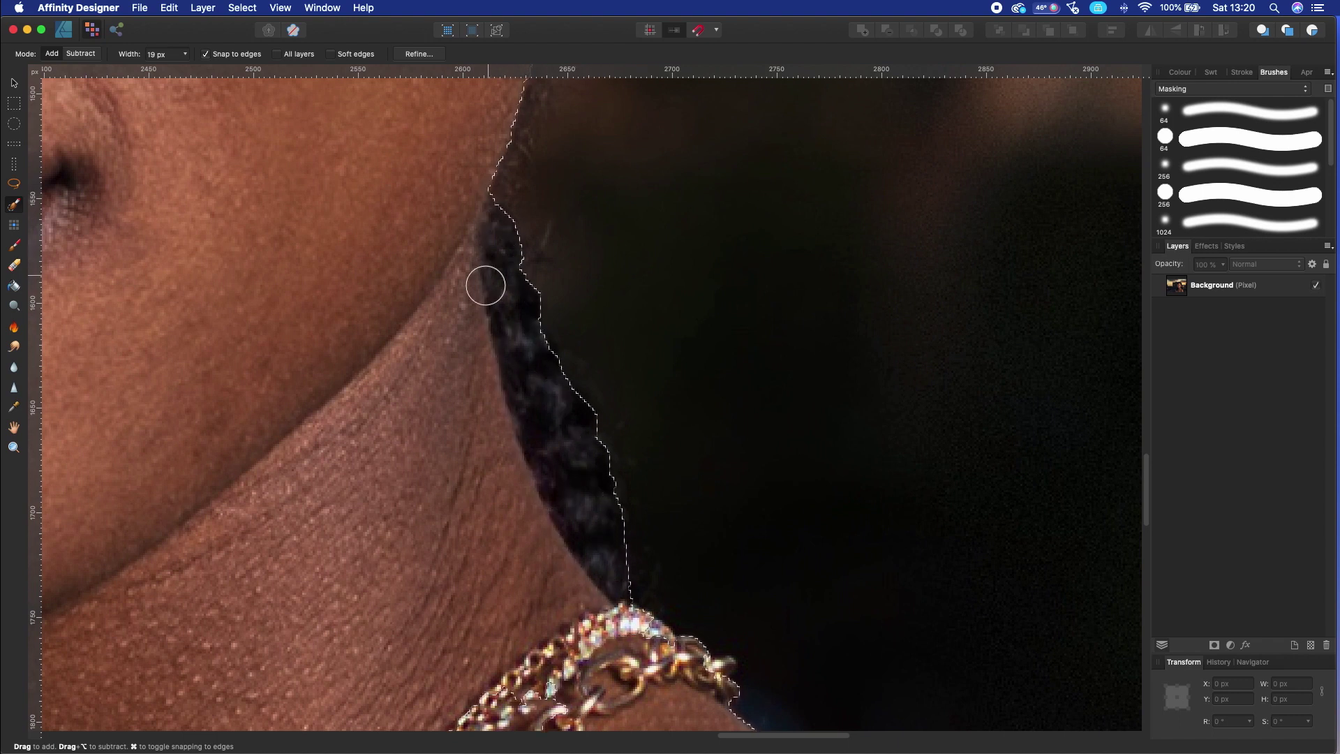
Pan around the canvas to check the whole selection outline
scroll(486, 285, "down", 7)
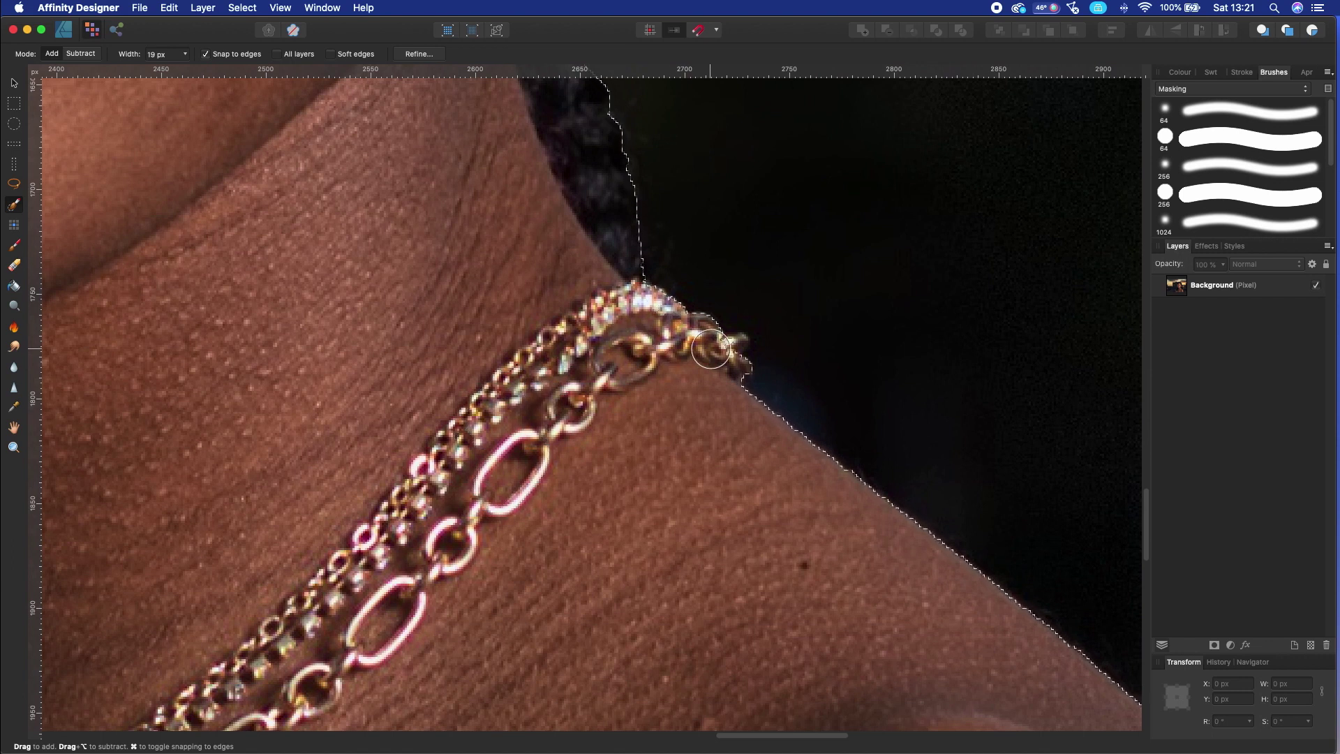
scroll(728, 574, "down", 4)
scroll(728, 574, "down", 7)
scroll(728, 574, "right", 10)
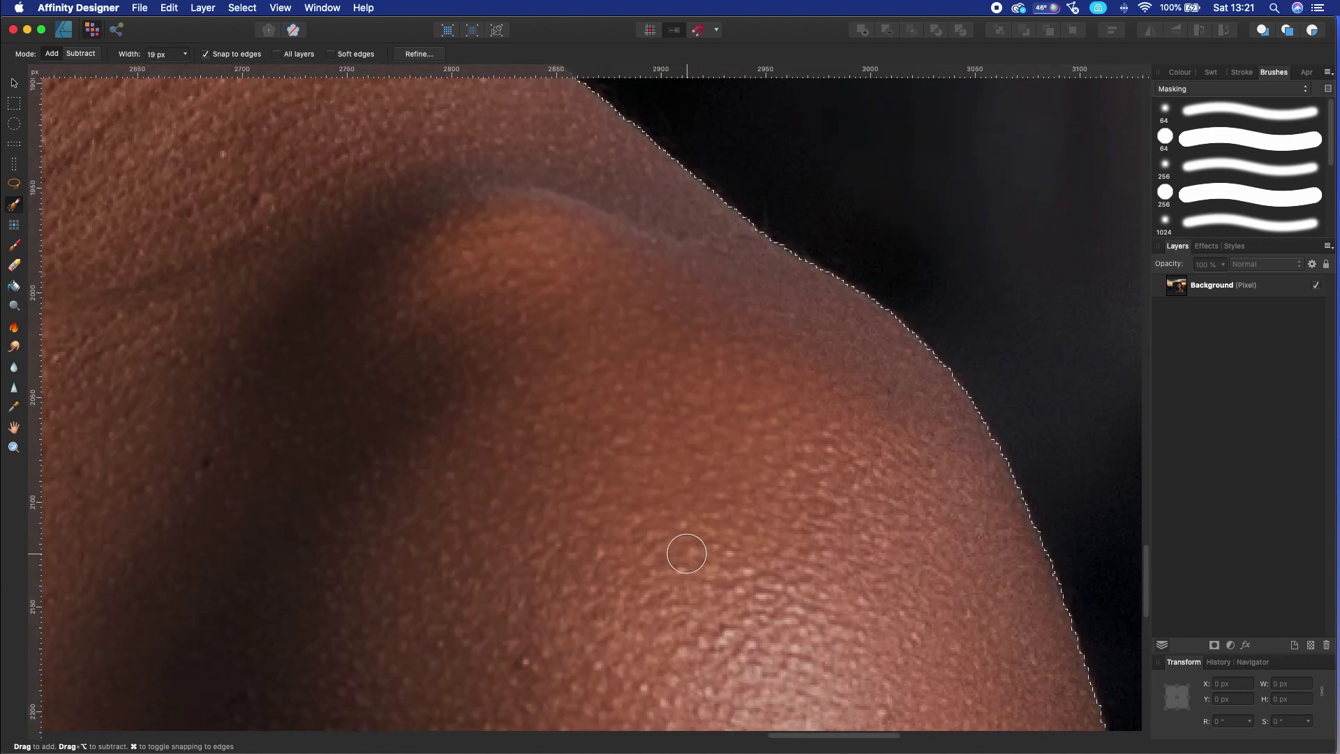
scroll(657, 538, "down", 10)
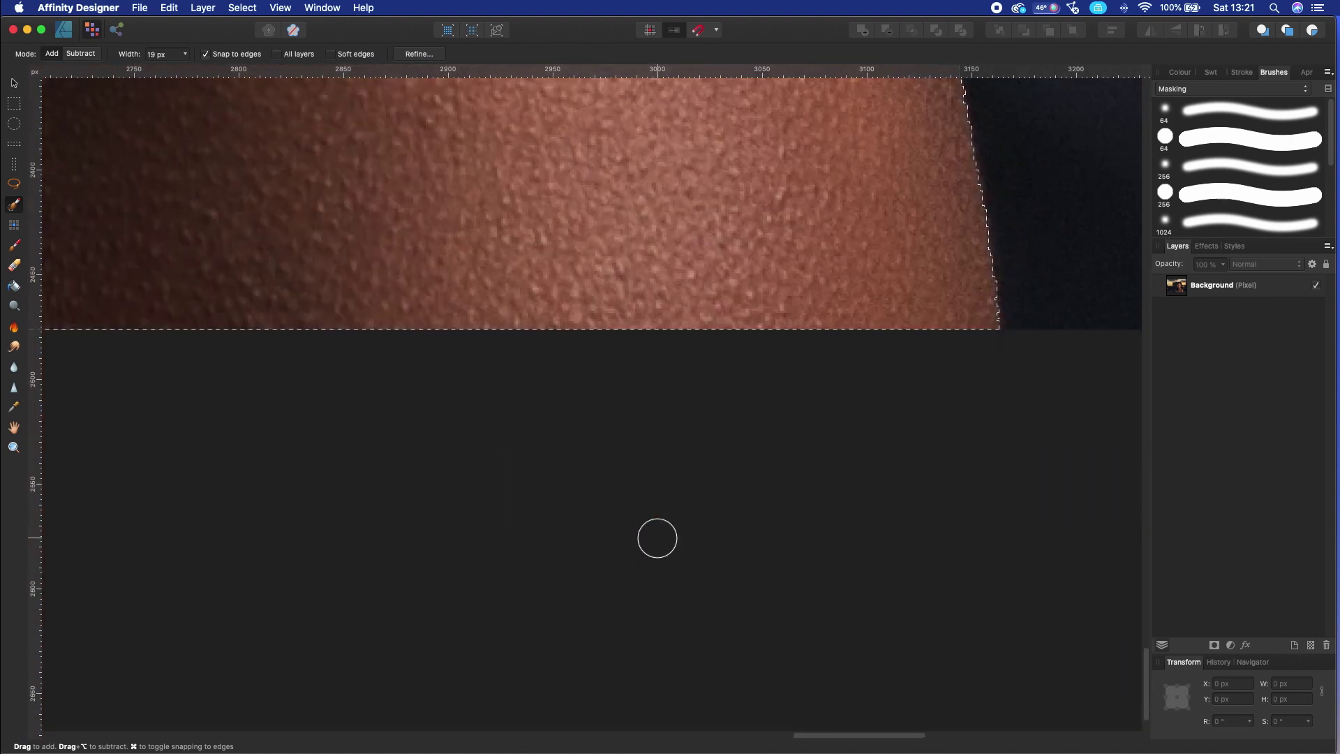
scroll(657, 538, "up", 5)
scroll(657, 539, "left", 10)
scroll(660, 528, "down", 8)
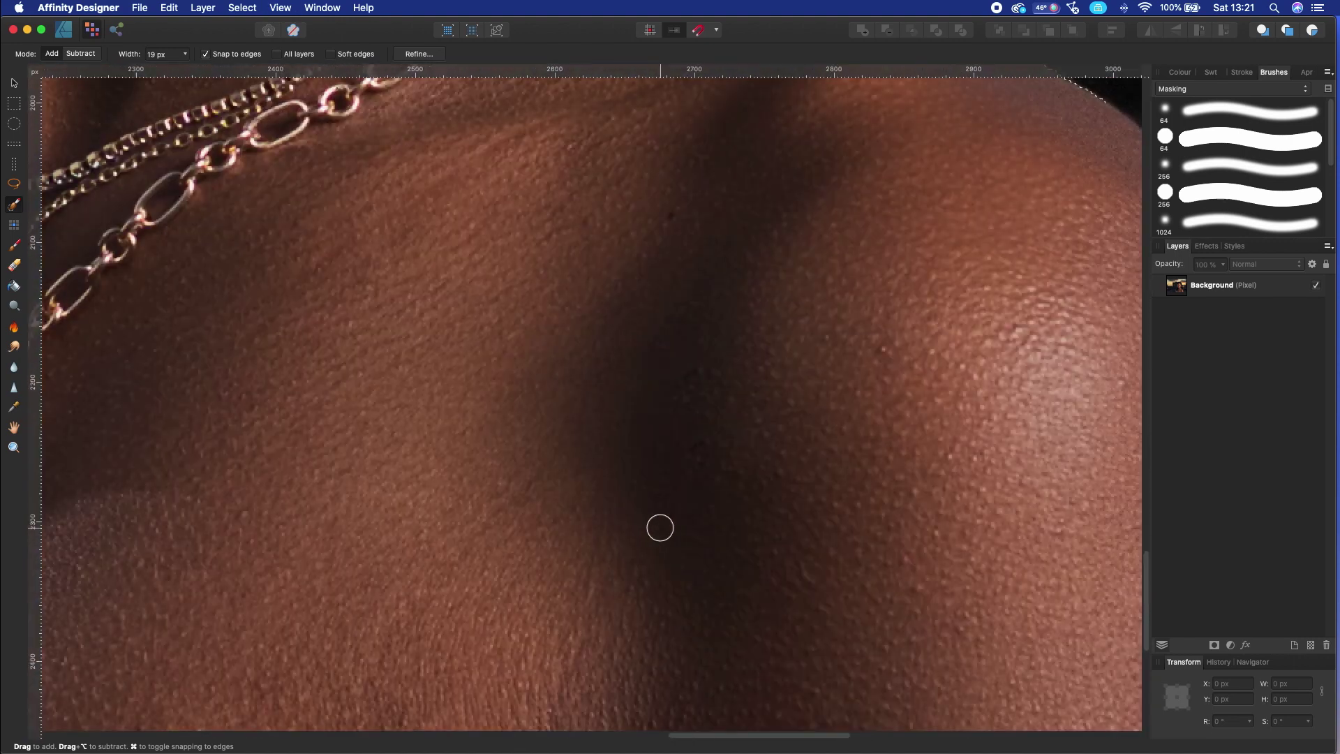
scroll(659, 528, "up", 3)
scroll(661, 527, "up", 3)
scroll(660, 527, "right", 3)
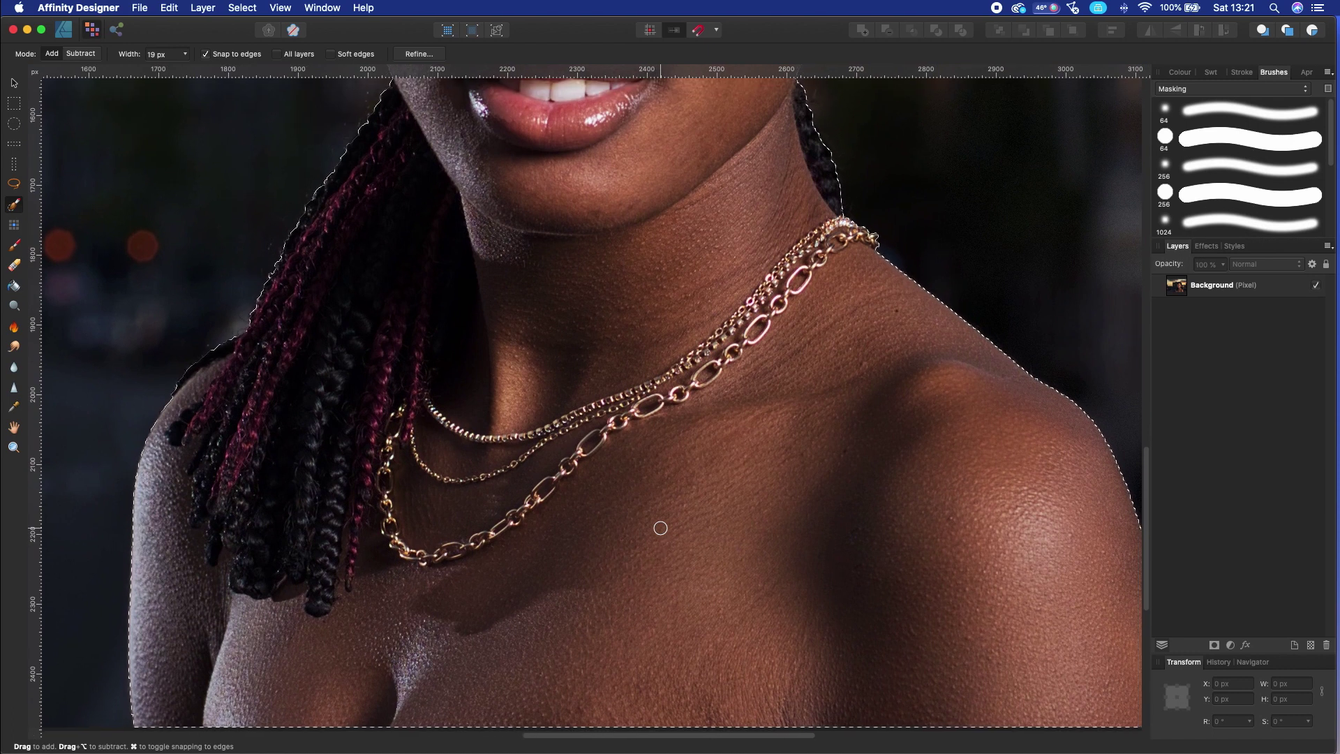
scroll(660, 527, "up", 10)
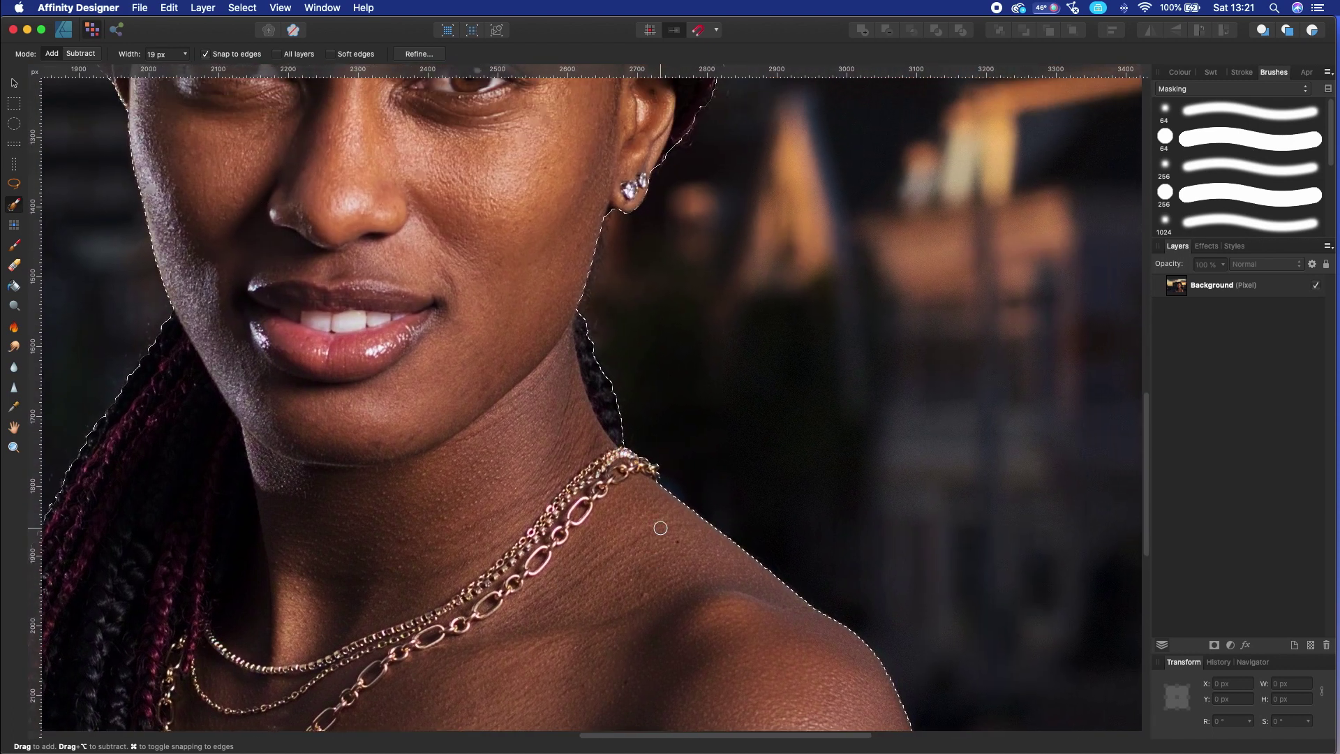
scroll(661, 528, "up", 3)
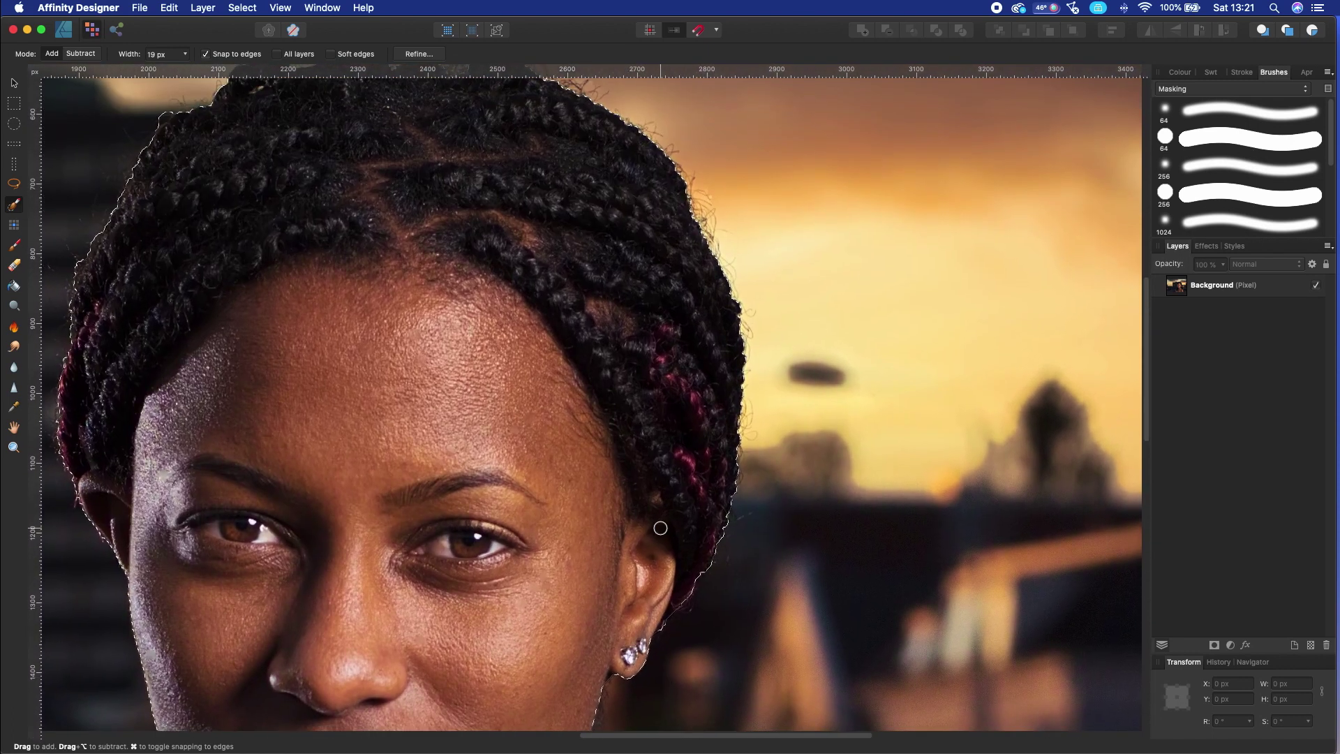
scroll(661, 528, "up", 1)
scroll(661, 528, "left", 1)
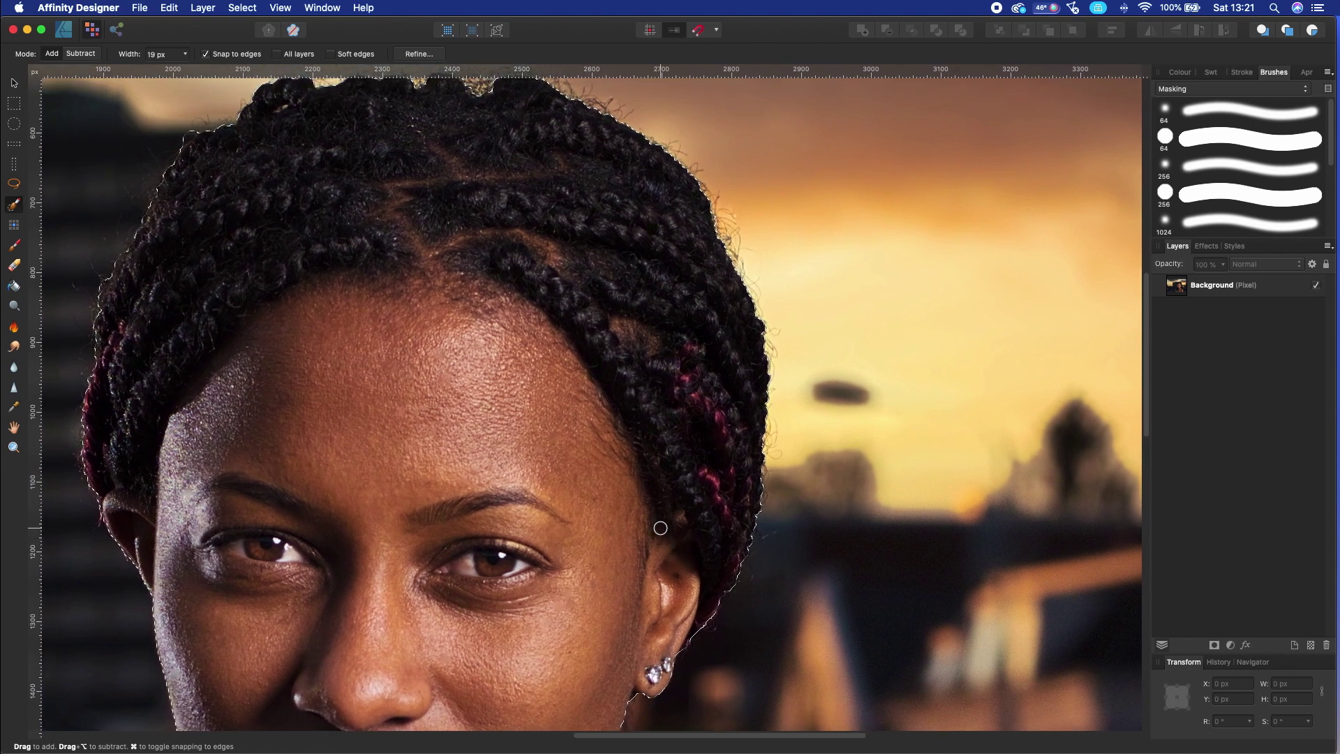
scroll(661, 527, "up", 2)
scroll(660, 527, "right", 1)
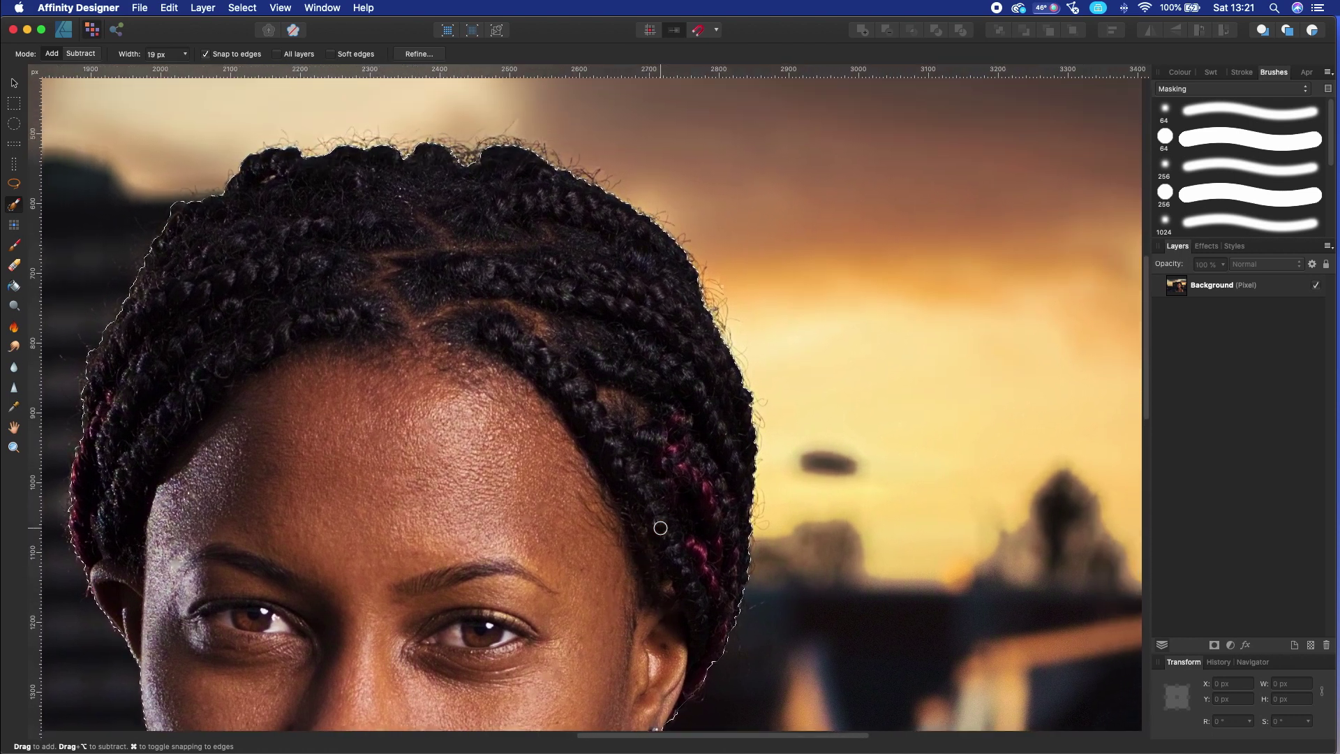
scroll(660, 527, "down", 1)
scroll(661, 528, "left", 1)
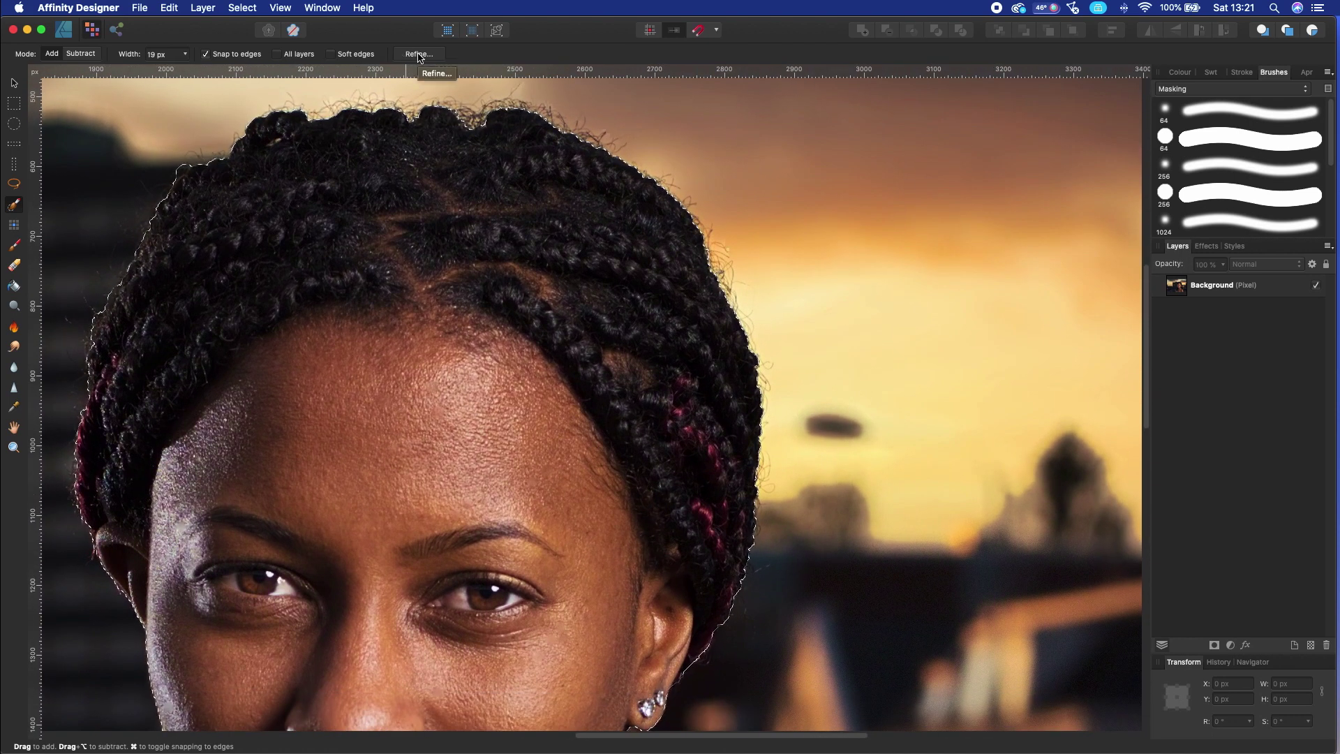
Open Refine Selection with the Overlay preview tinting the city background red
left_click(419, 54)
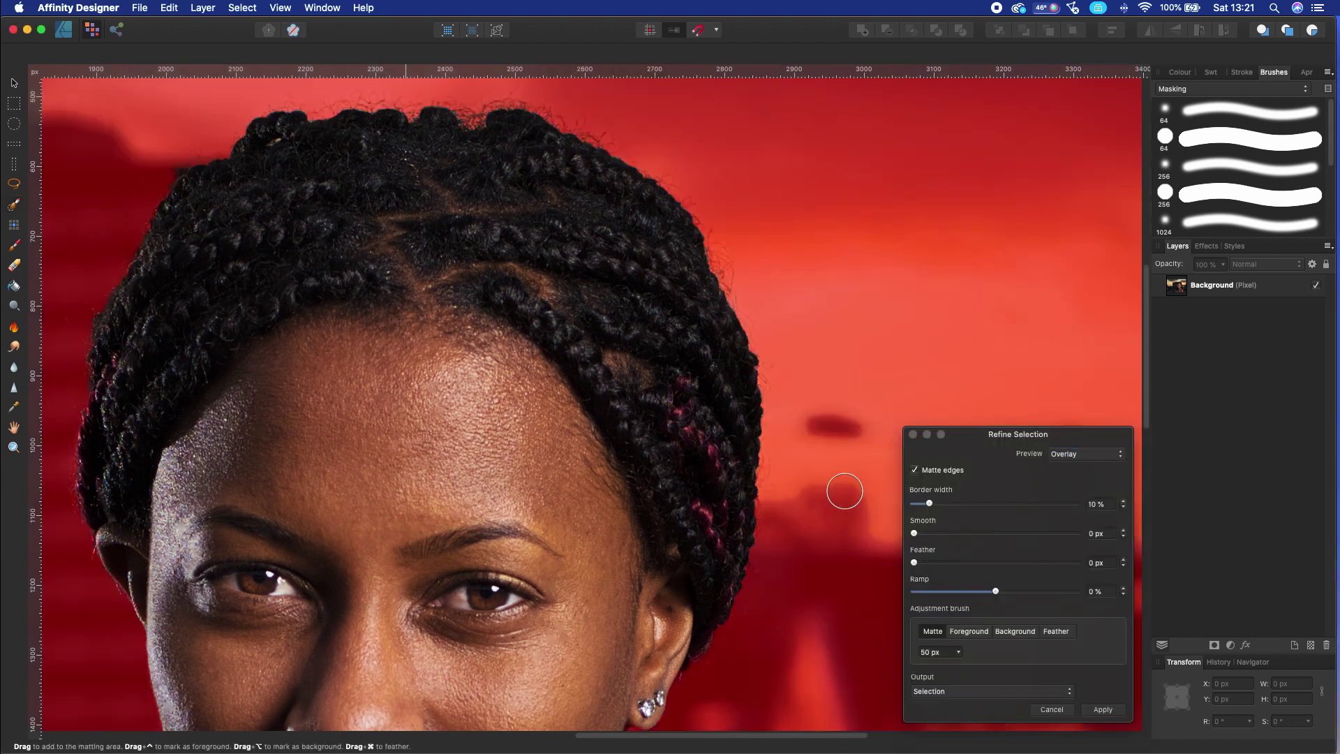
scroll(844, 490, "down", 5)
scroll(844, 491, "up", 3)
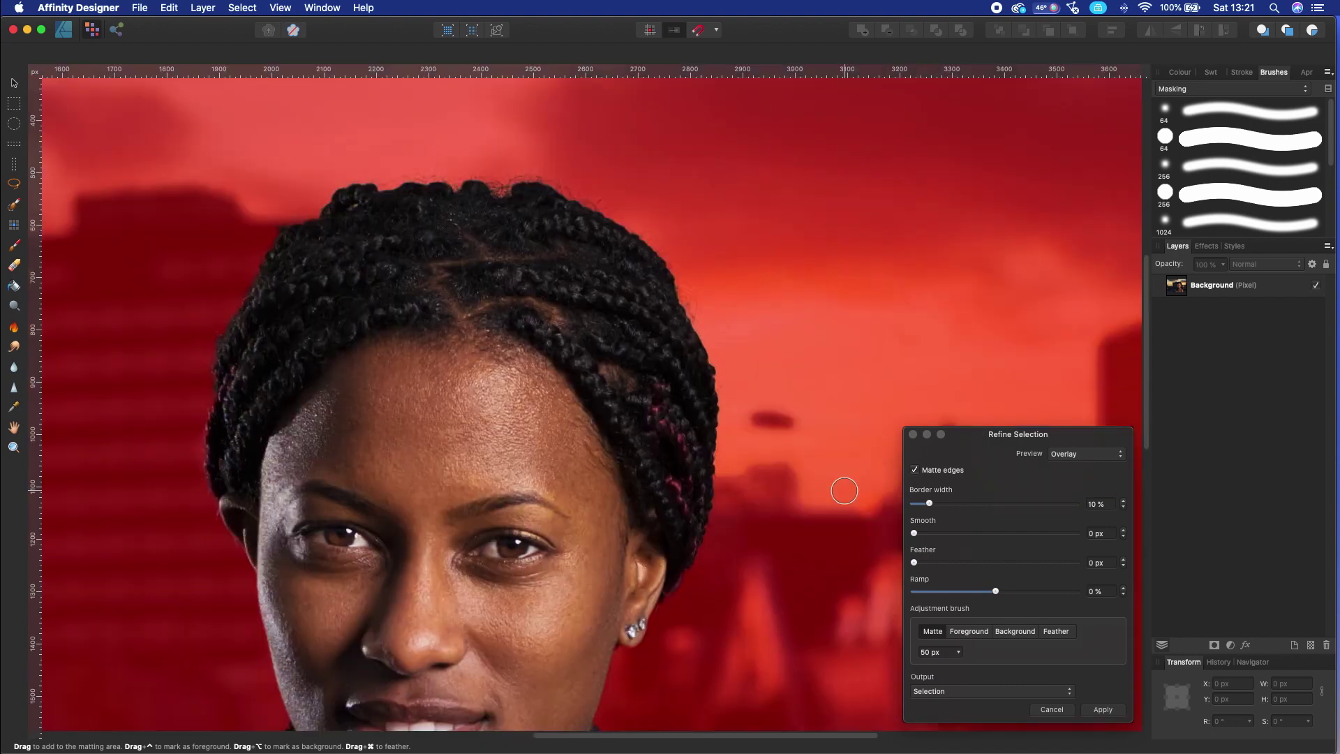
scroll(845, 491, "down", 5)
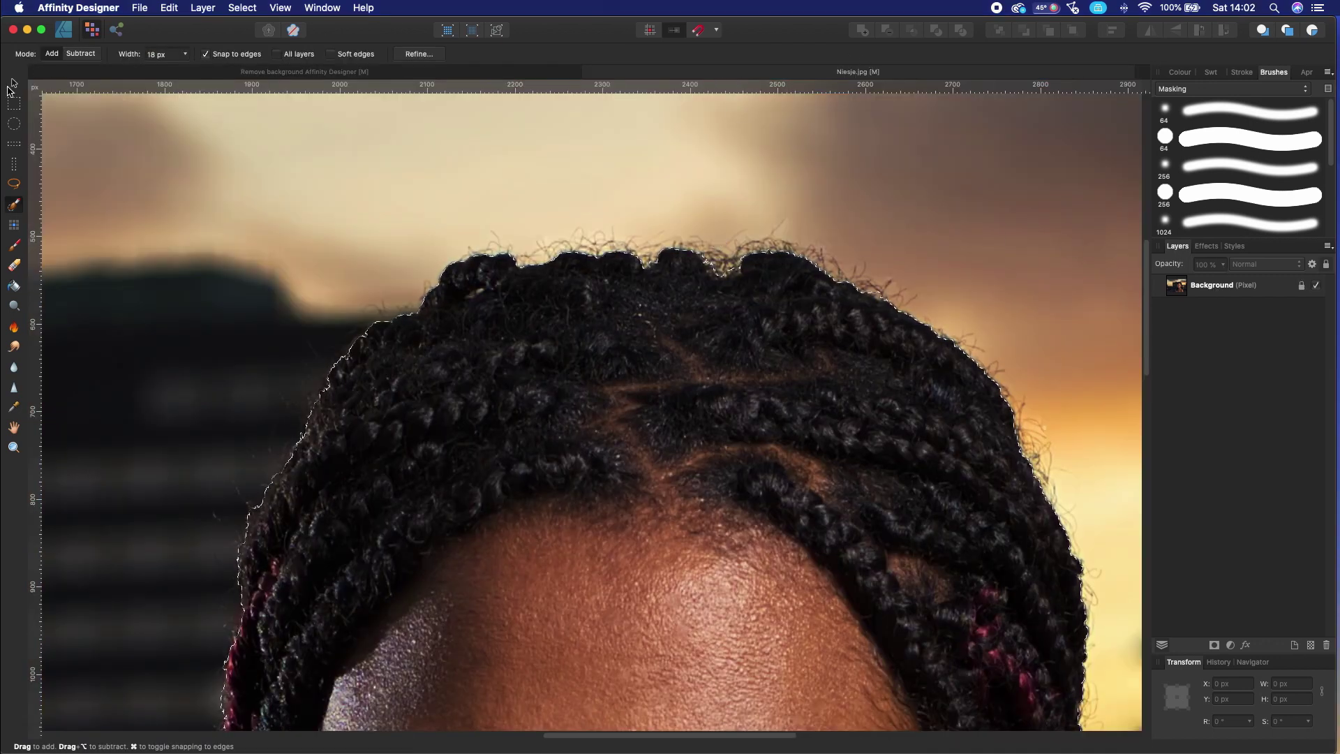
left_click(419, 54)
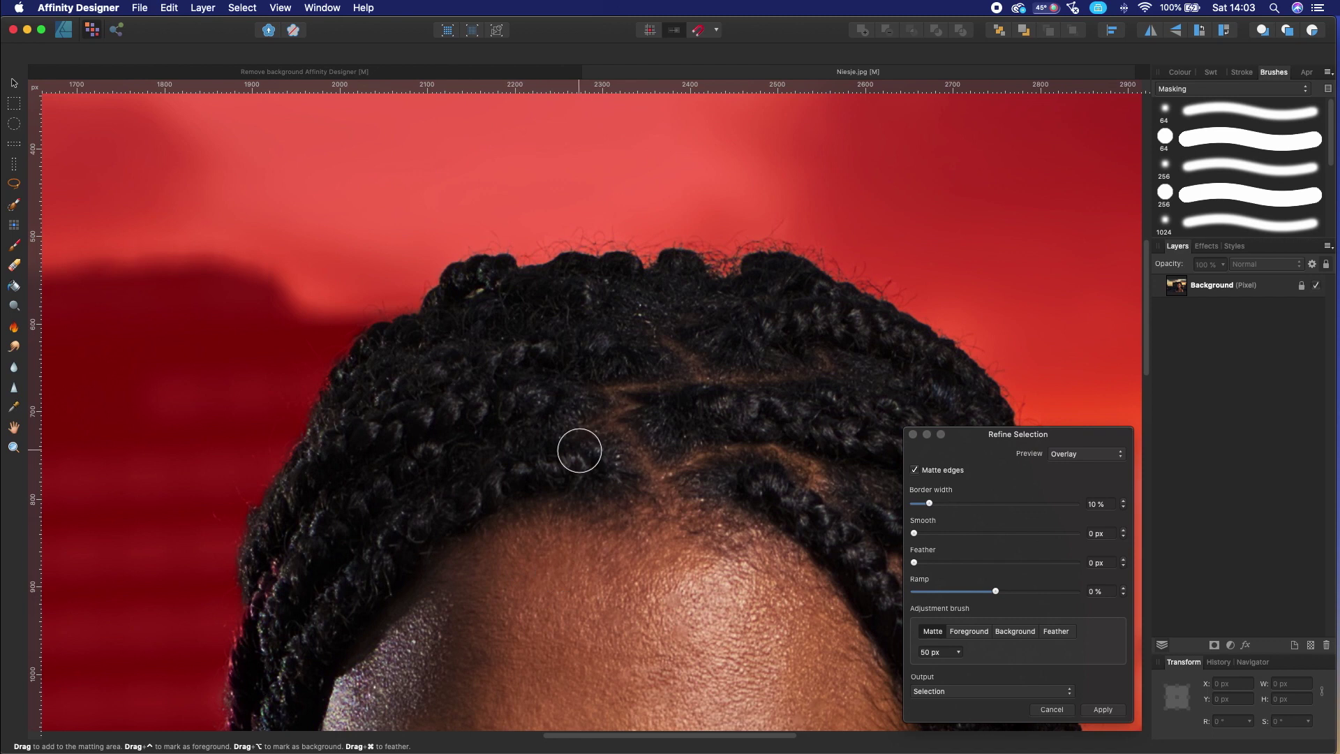
scroll(579, 450, "down", 15)
scroll(579, 450, "right", 5)
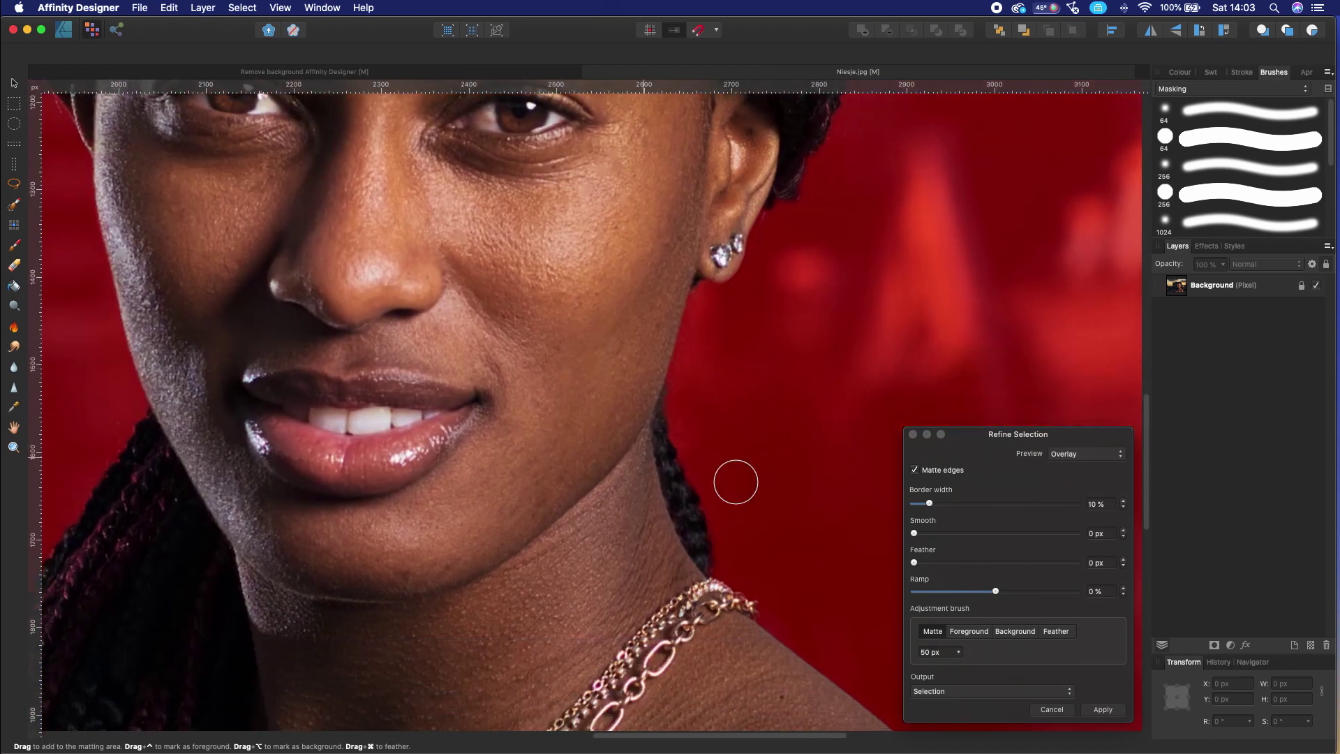
Try the Black and White and Transparent refinement preview modes
left_click(1100, 454)
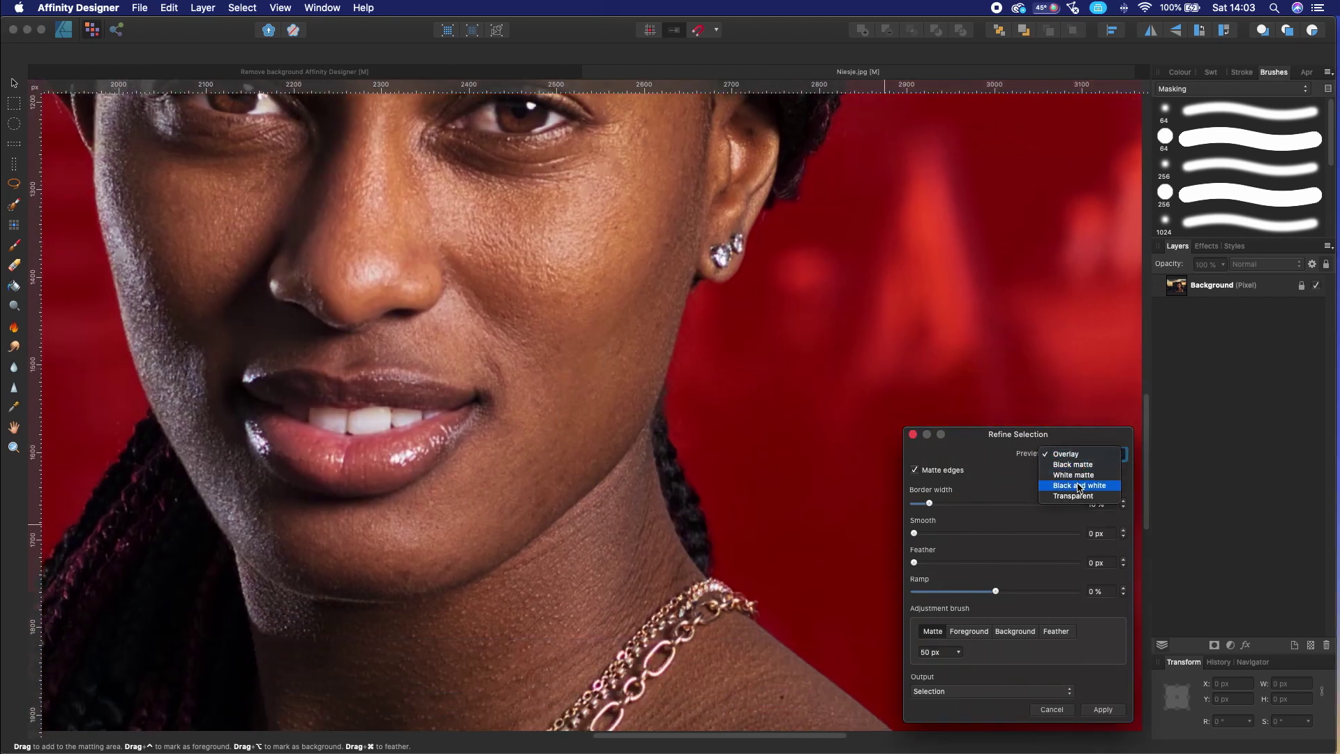
left_click(1076, 486)
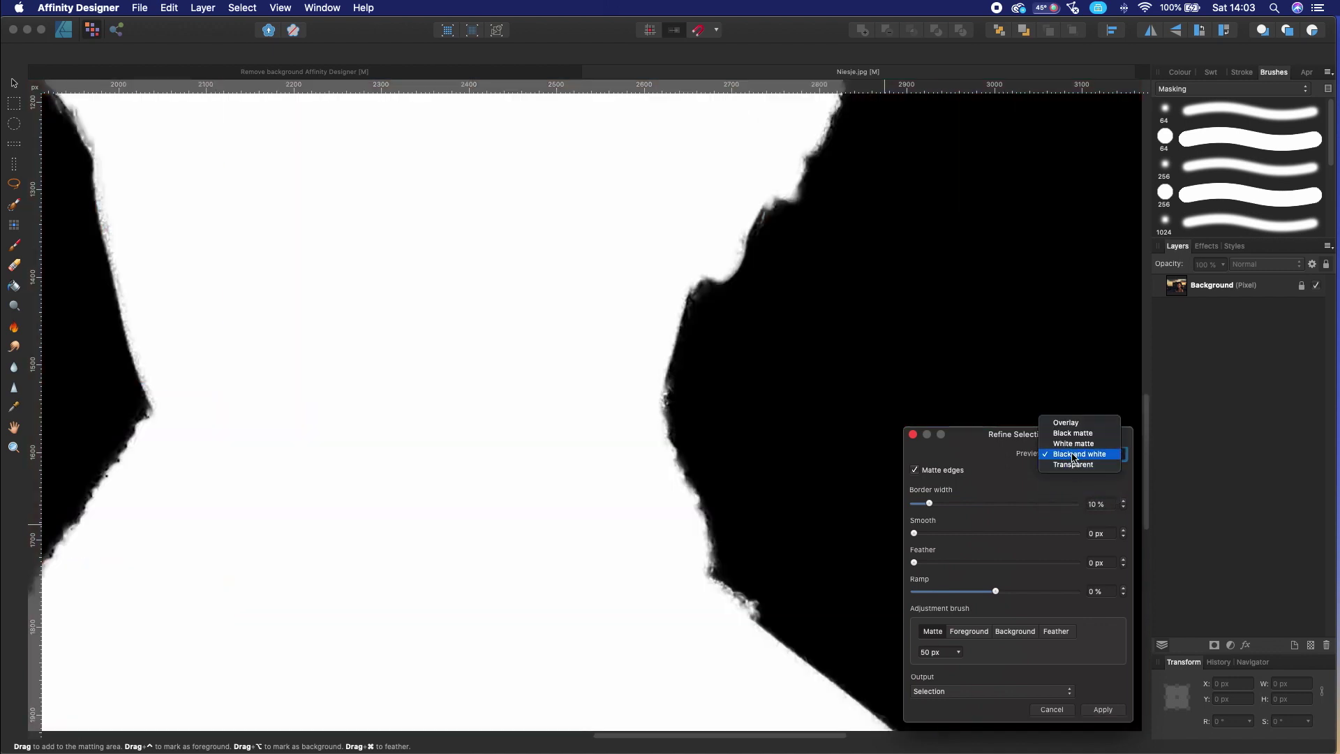
left_click(1073, 465)
scroll(524, 445, "down", 10)
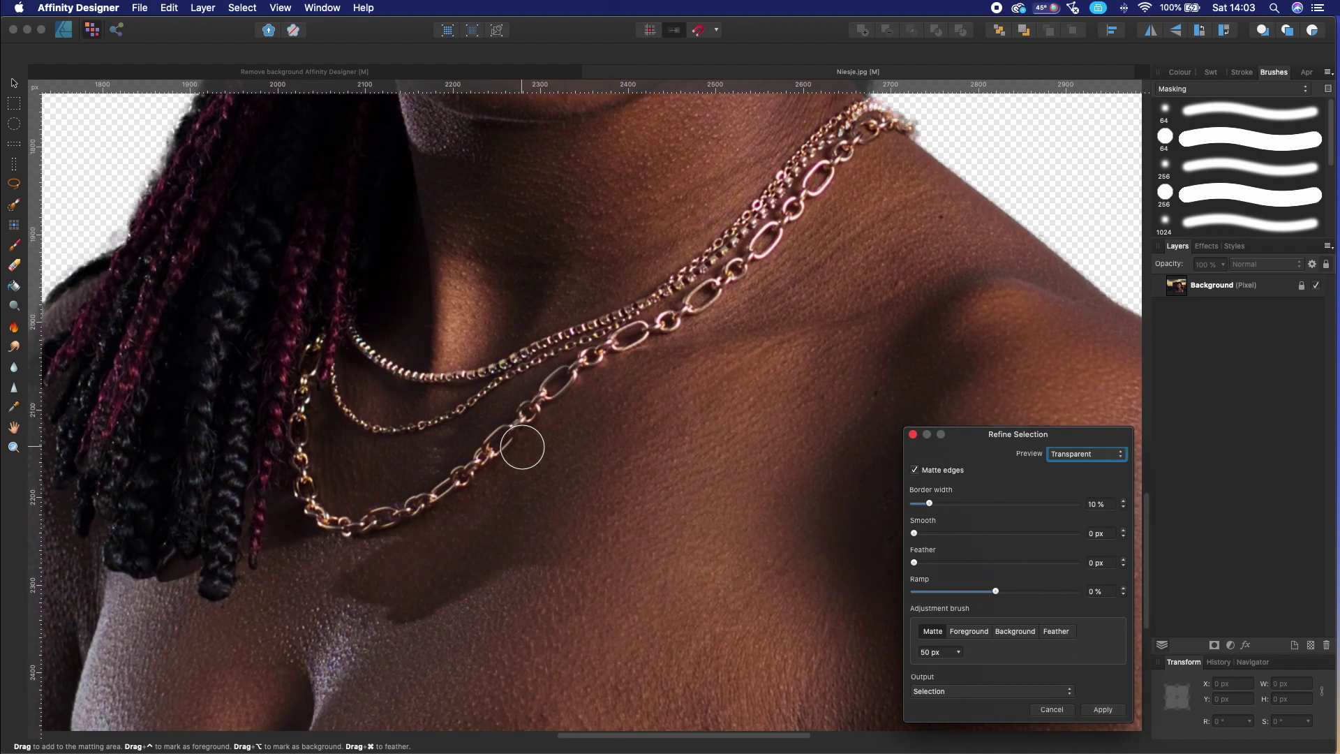
scroll(522, 447, "down", 10)
scroll(522, 447, "up", 5)
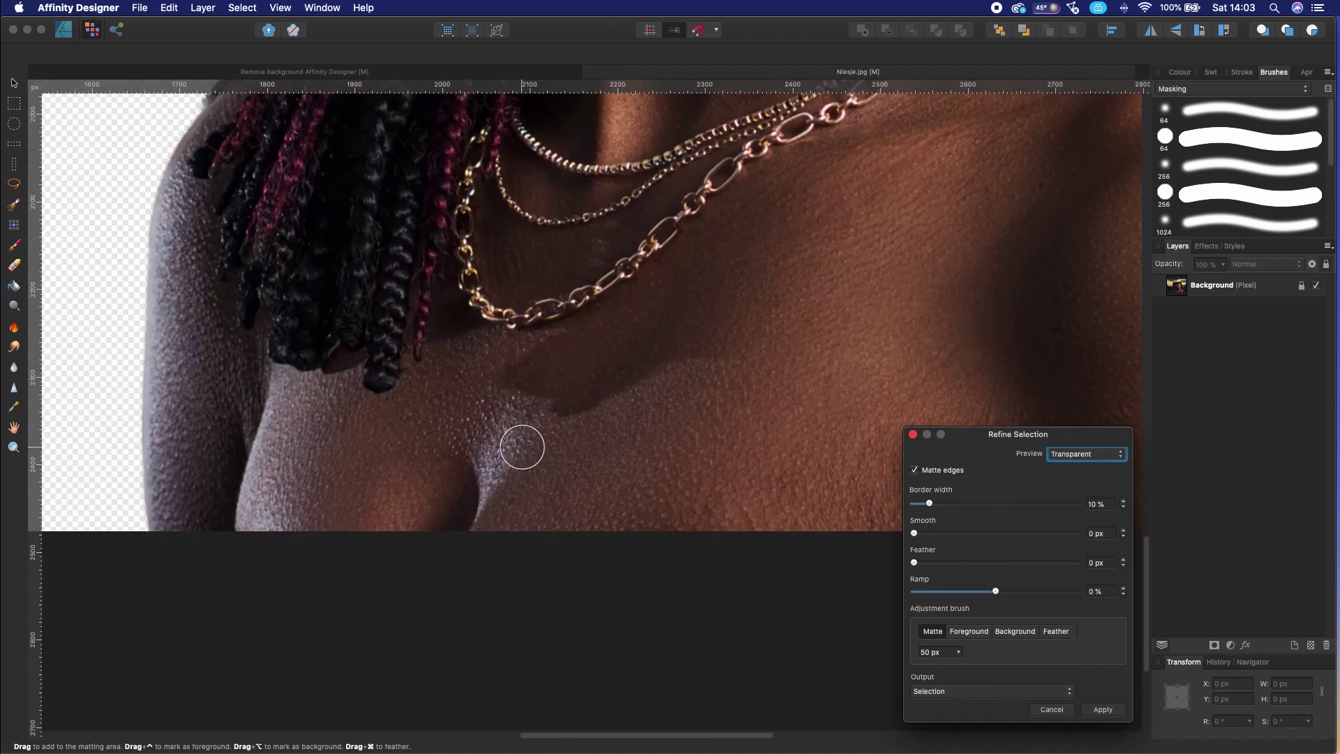
scroll(522, 446, "up", 2)
scroll(522, 447, "right", 1)
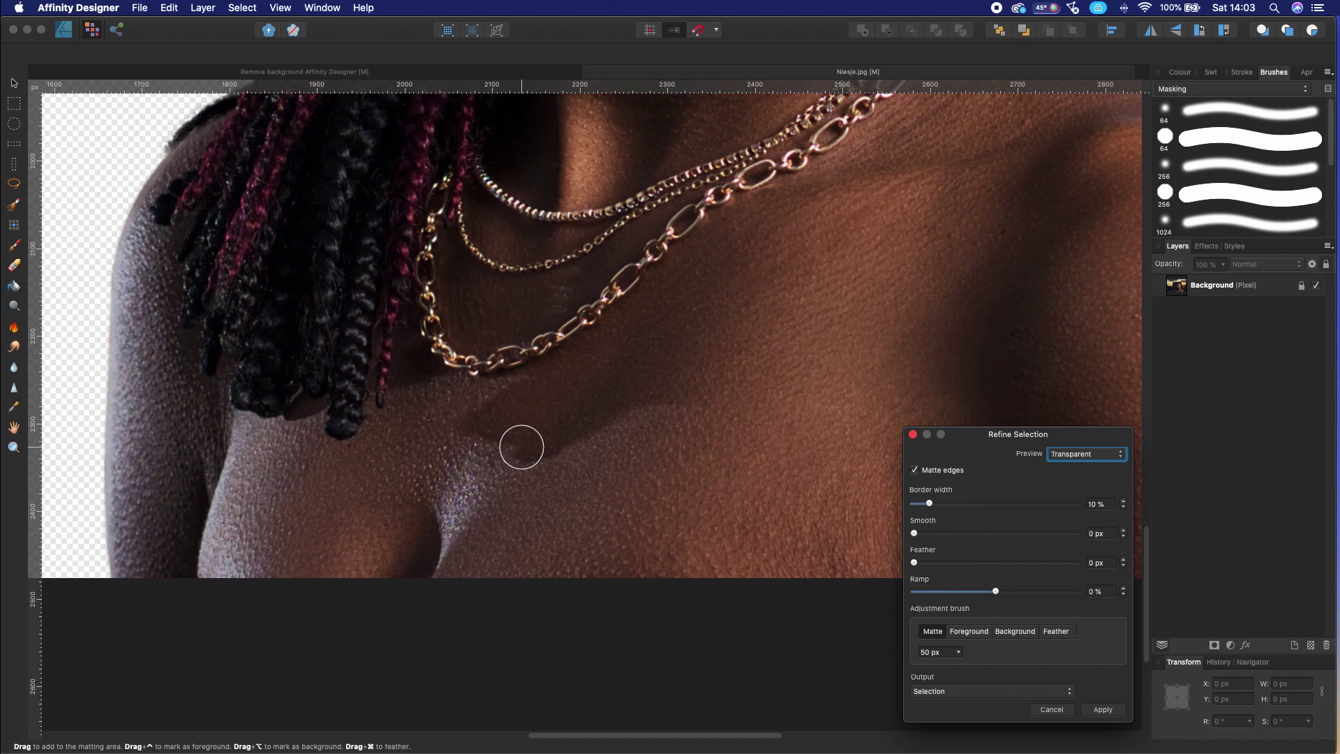
scroll(245, 485, "up", 5)
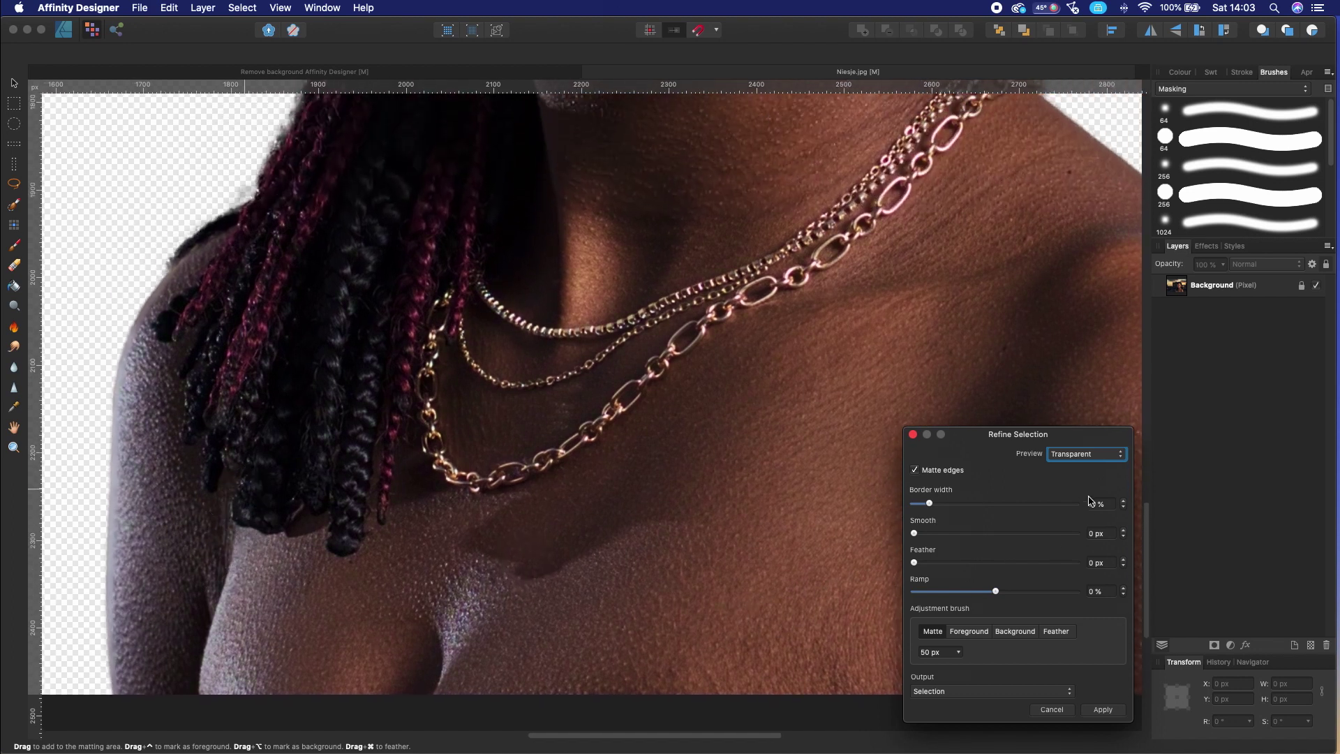
Set the Refine Selection preview to White matte
left_click(1085, 455)
left_click(1075, 442)
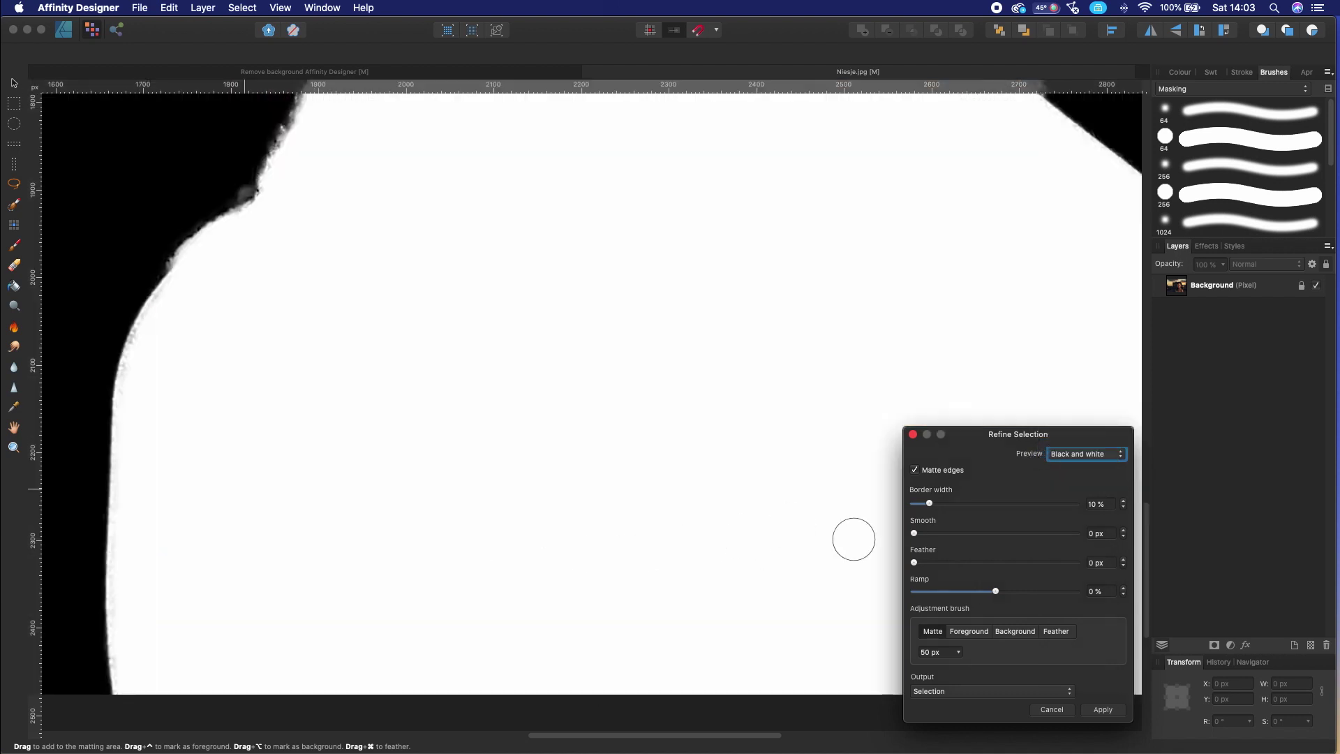
left_click(1073, 459)
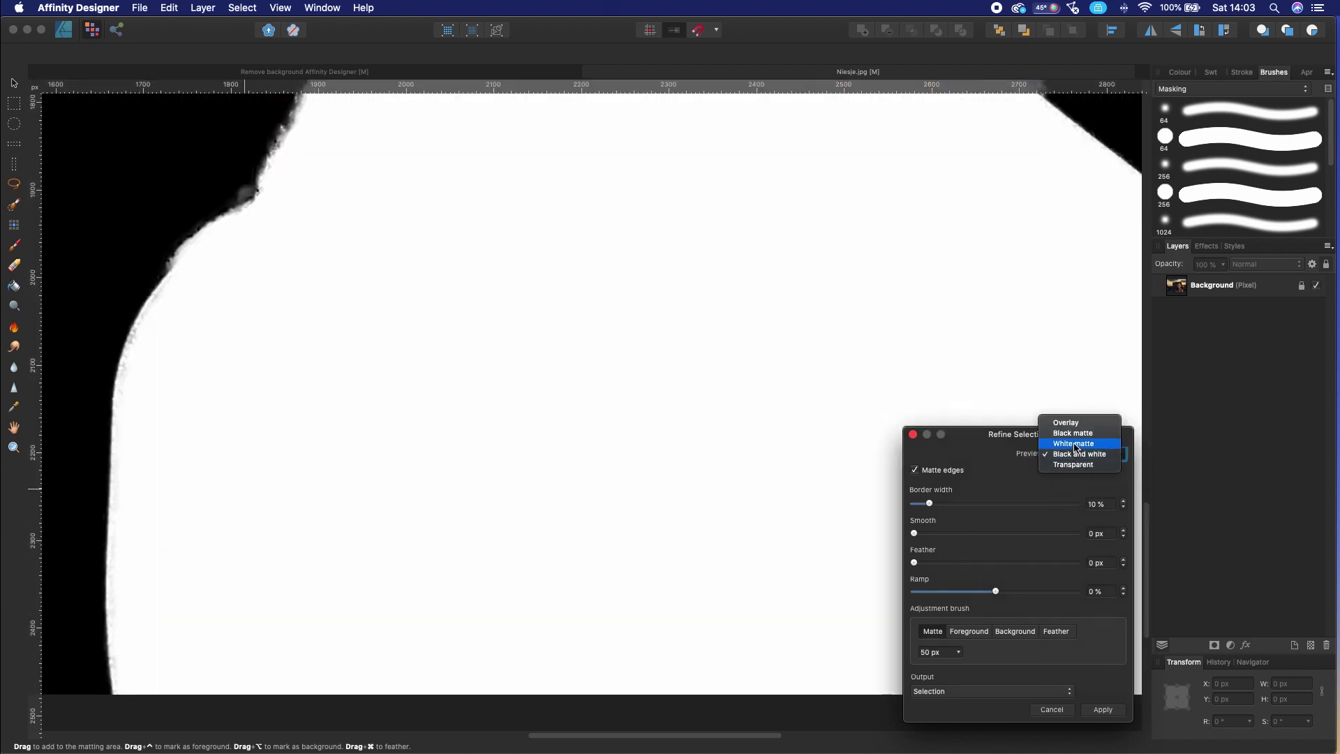
left_click(1077, 442)
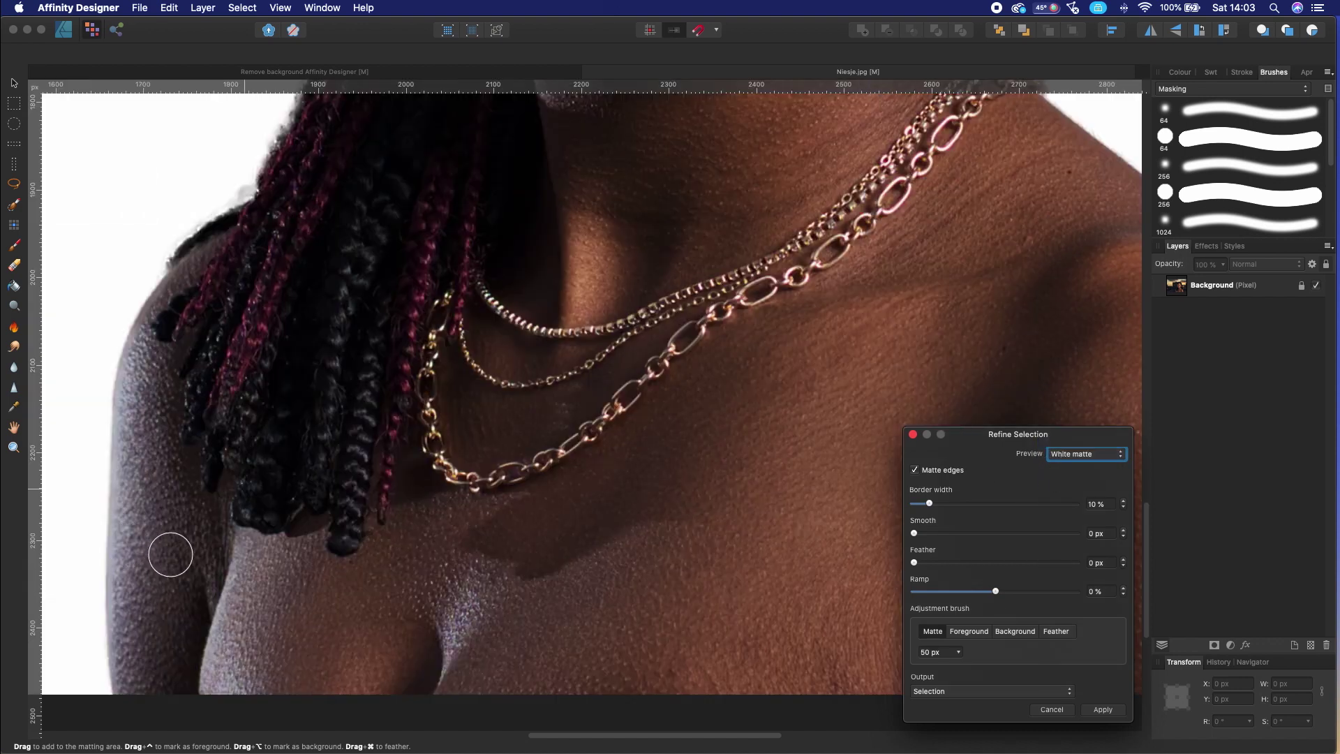
Paint the left shoulder edge as Foreground with a 16 px refining brush
key("bracketleft")
key("bracketleft")
key("bracketleft")
key("bracketleft")
key("bracketleft")
left_click(967, 632)
mouse_move(116, 620)
left_mouse_down()
mouse_move(119, 571)
mouse_move(128, 603)
left_mouse_up()
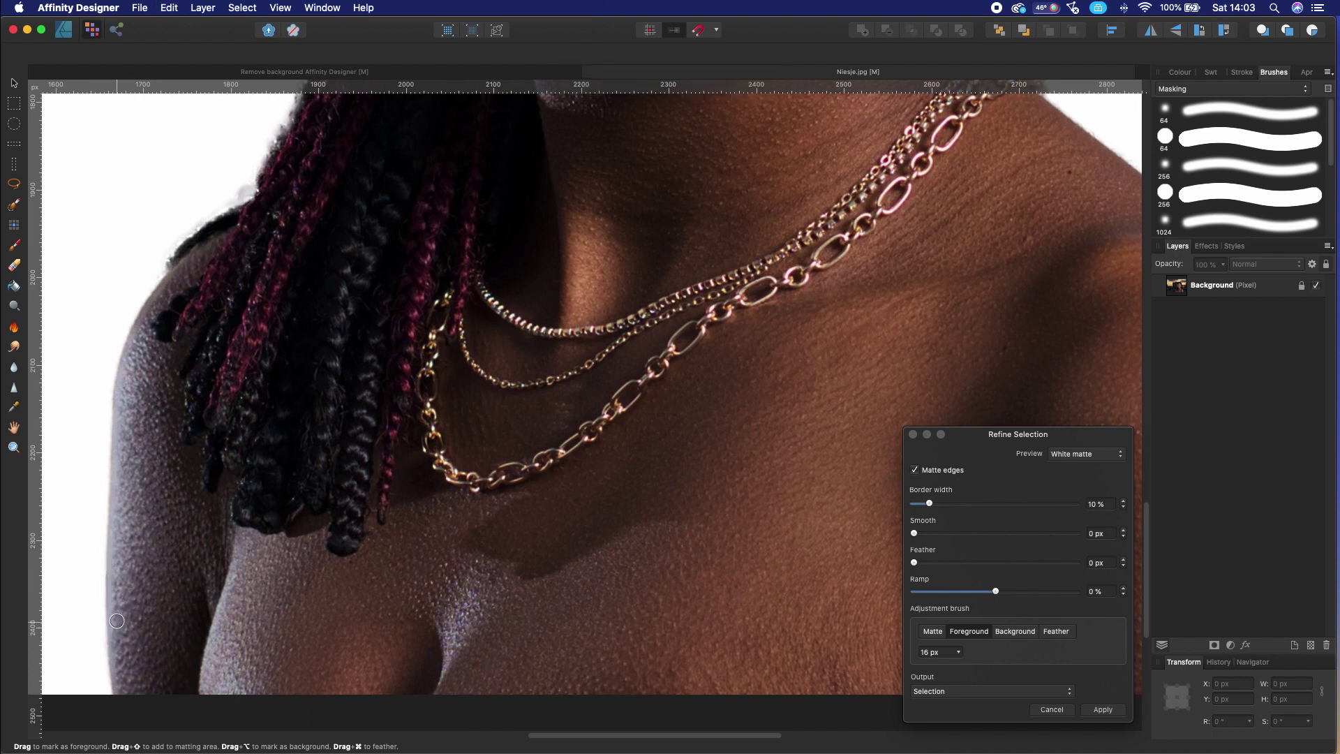
left_click_drag(116, 620, 117, 579)
Check the refined face and braid edges against the white matte
scroll(536, 522, "right", 10)
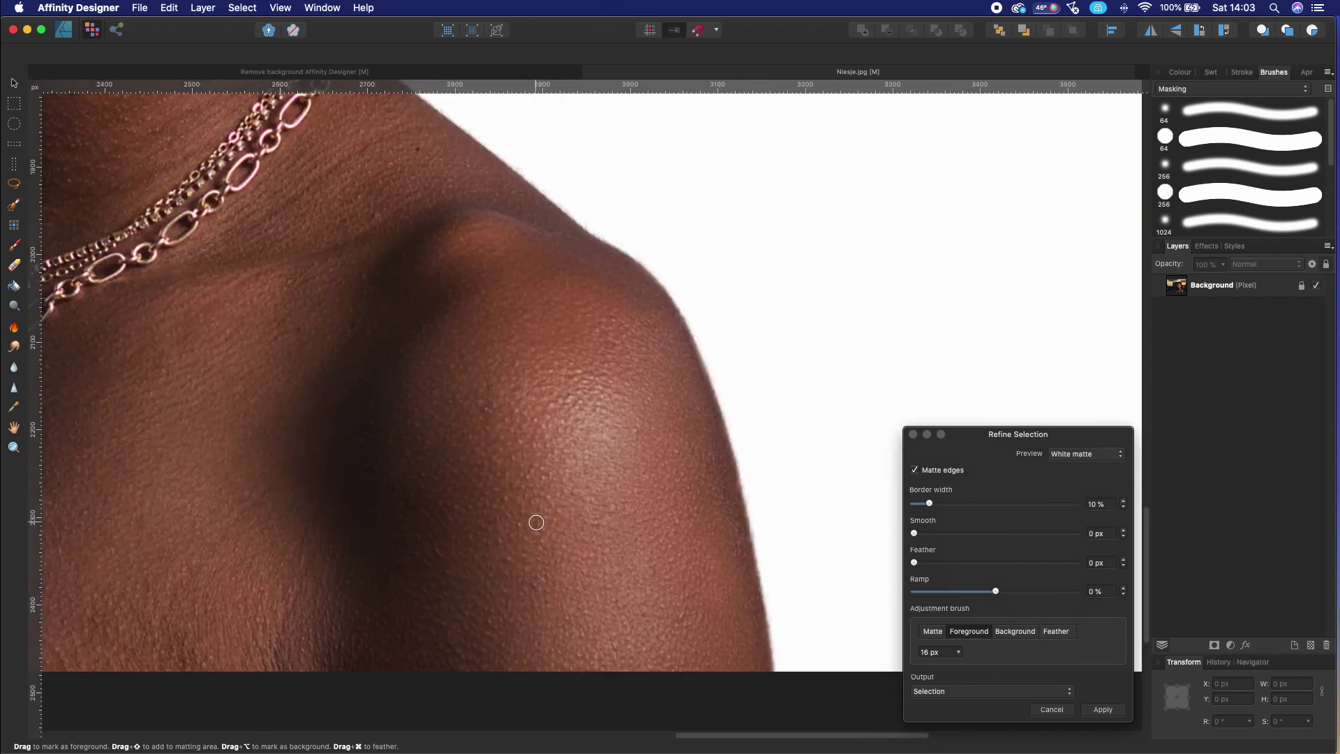
scroll(536, 522, "up", 10)
scroll(537, 522, "left", 6)
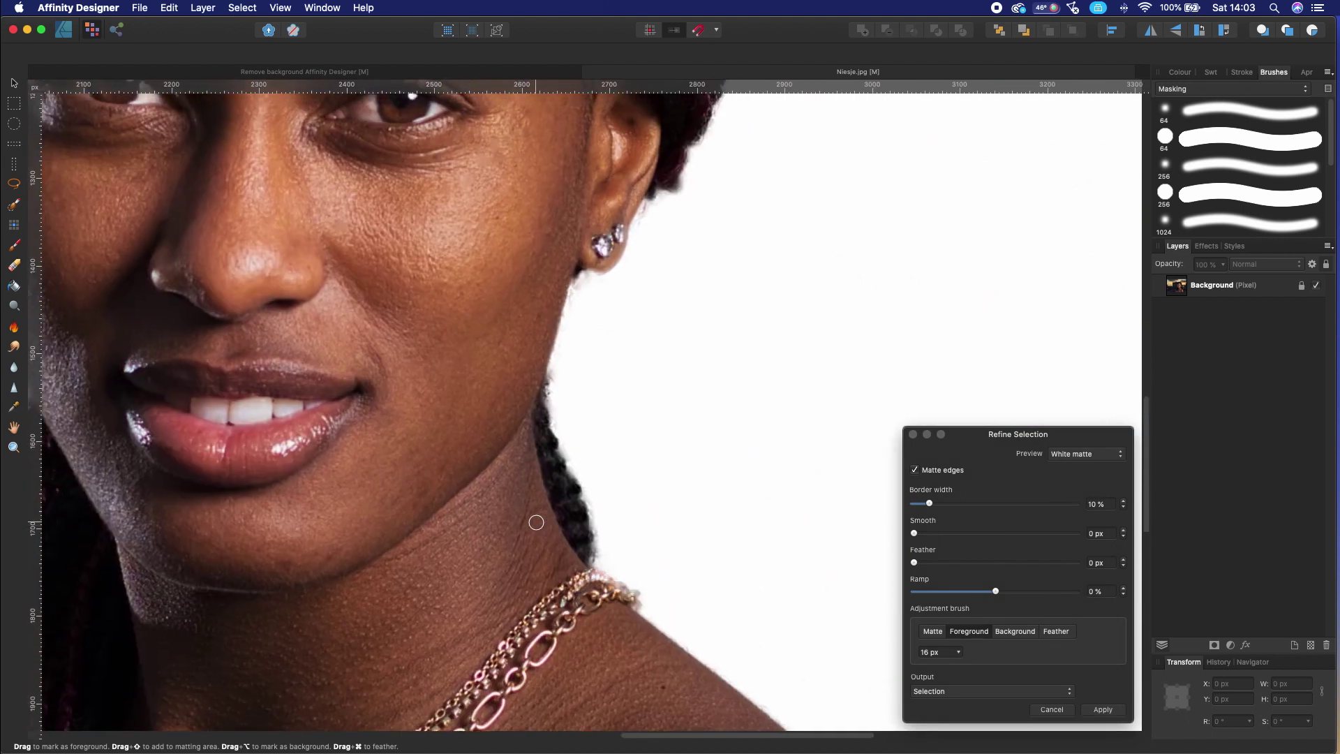
scroll(536, 522, "up", 3)
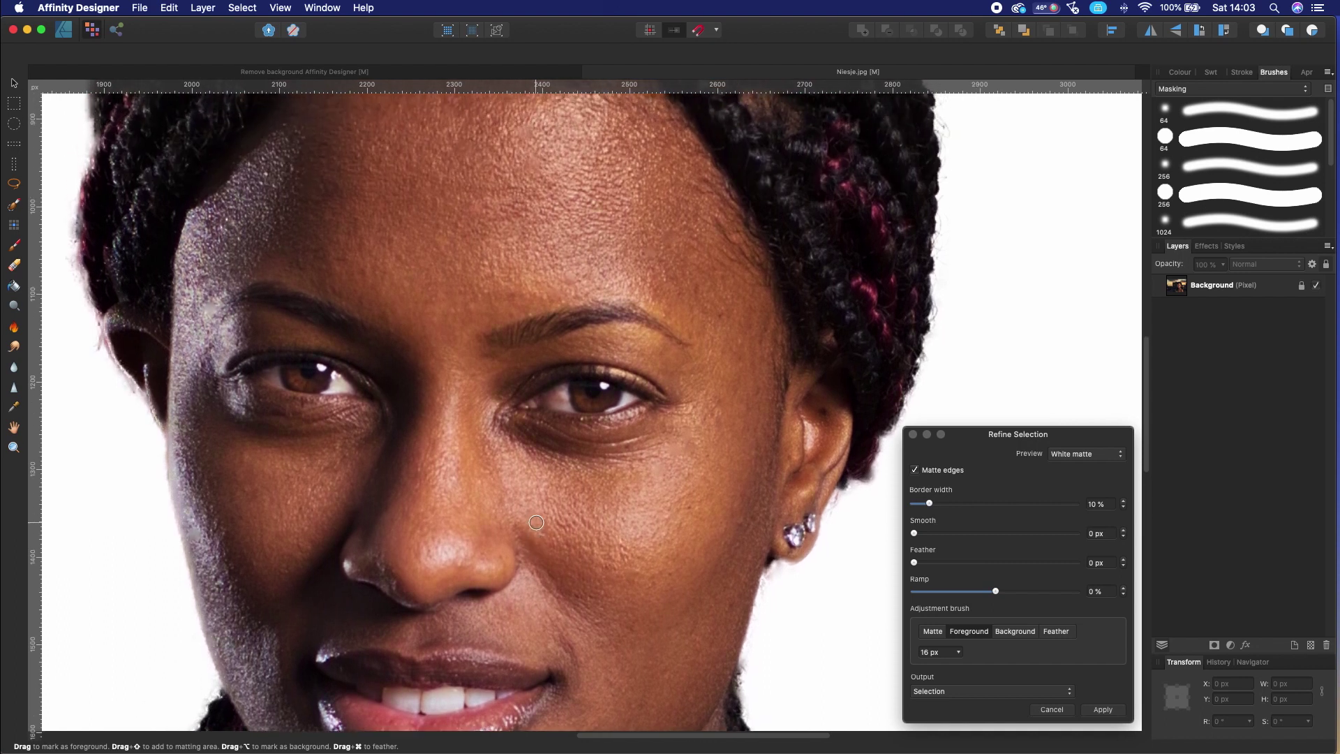
scroll(600, 517, "up", 6)
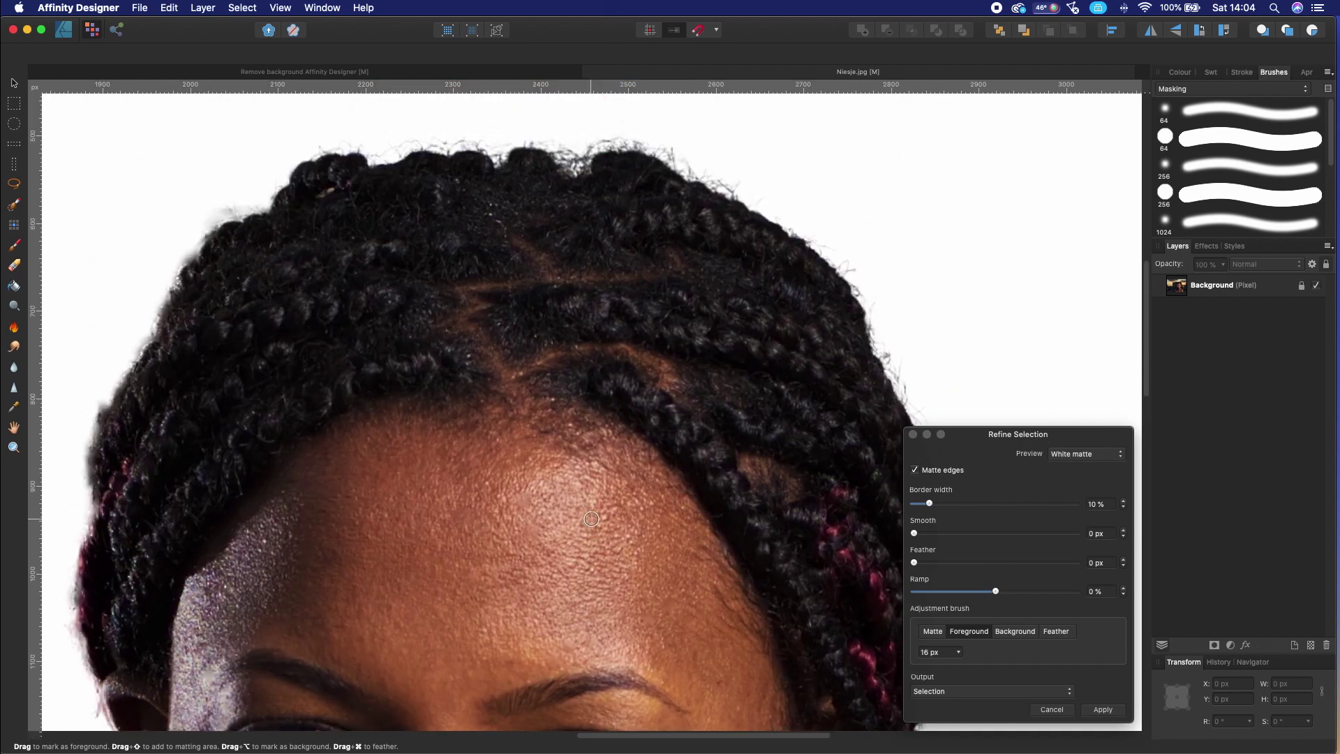
left_click(983, 691)
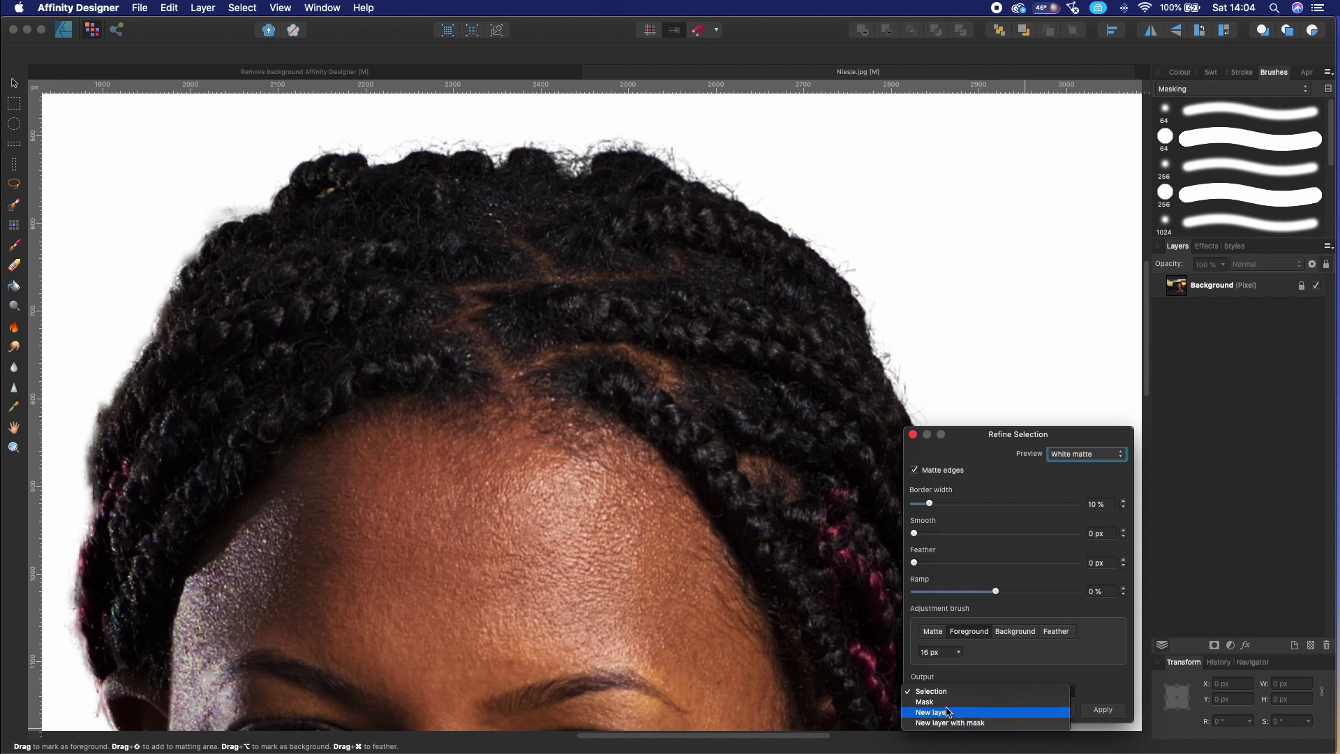
Apply the refinement with Mask output and return to the Designer Persona
left_click(949, 702)
left_click(1102, 711)
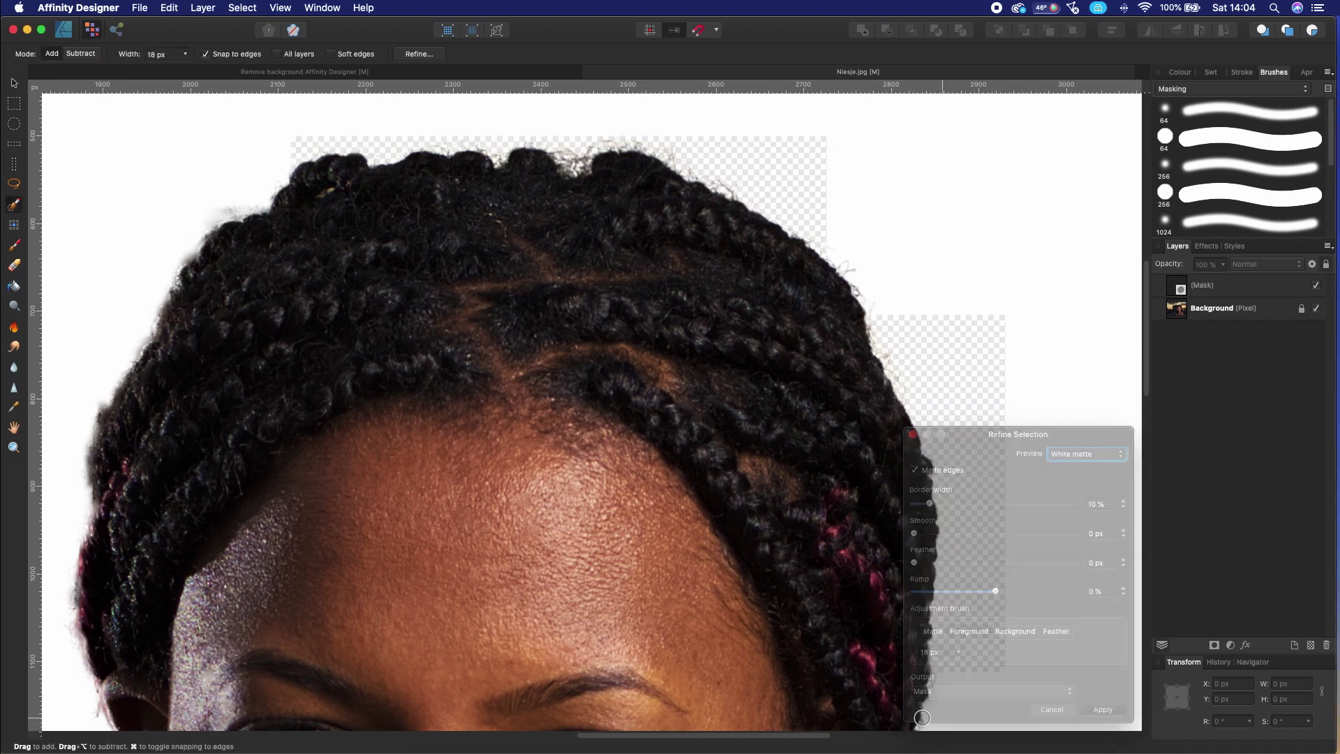
left_click(64, 30)
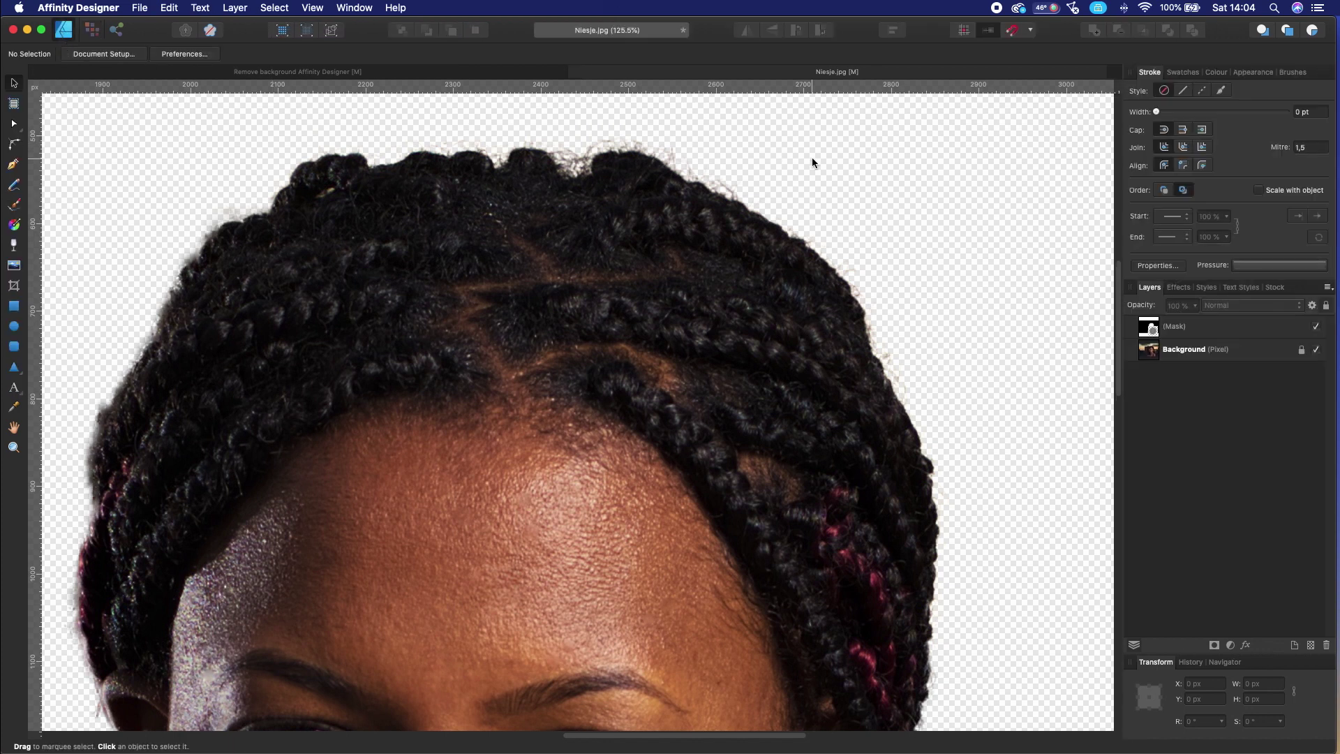
key("super+0")
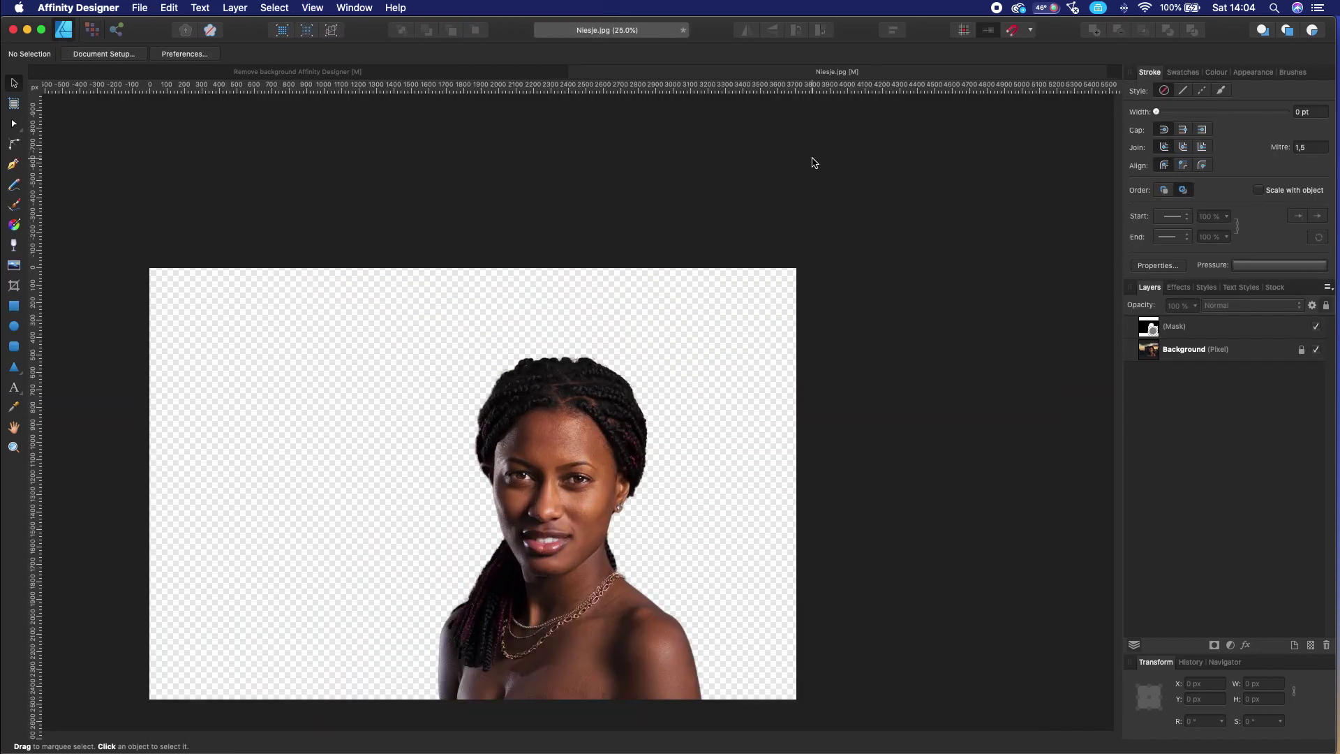
key("super+=")
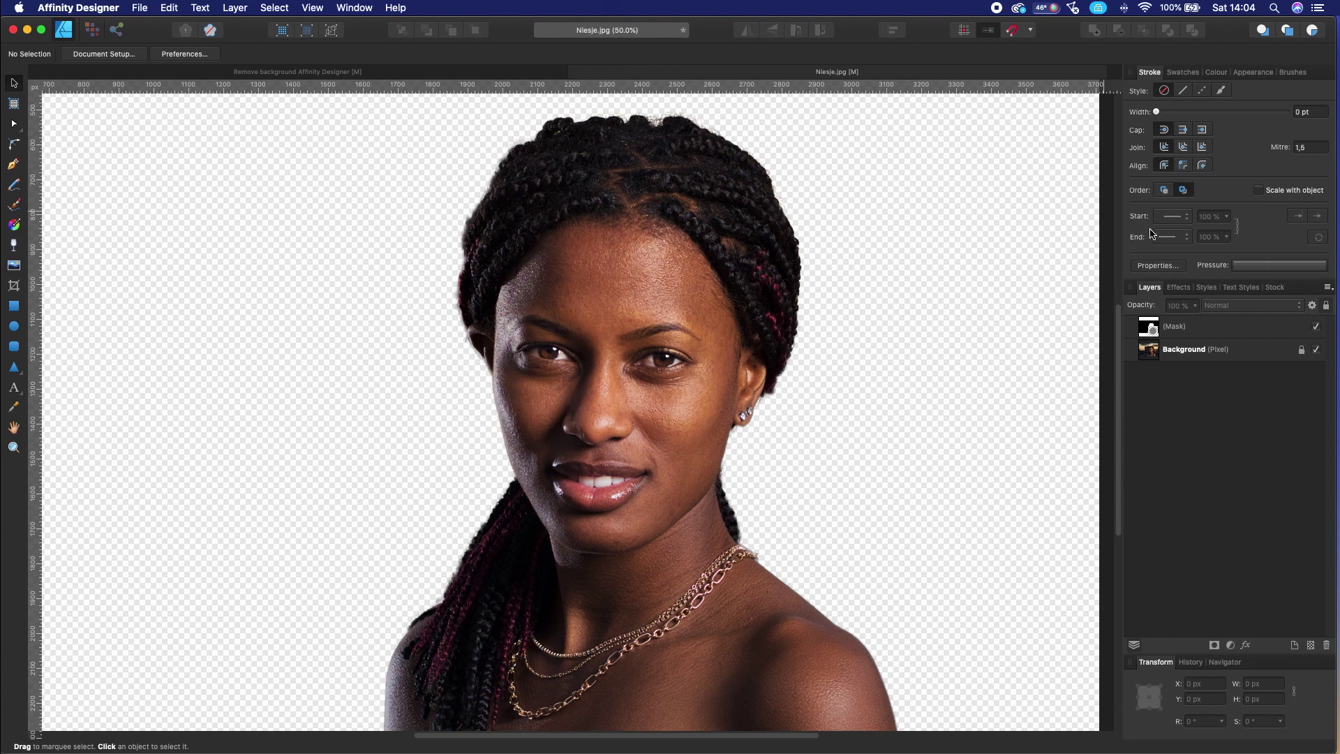
Nest the Mask inside the Background layer and unlock Background
left_click_drag(1153, 328, 1189, 353)
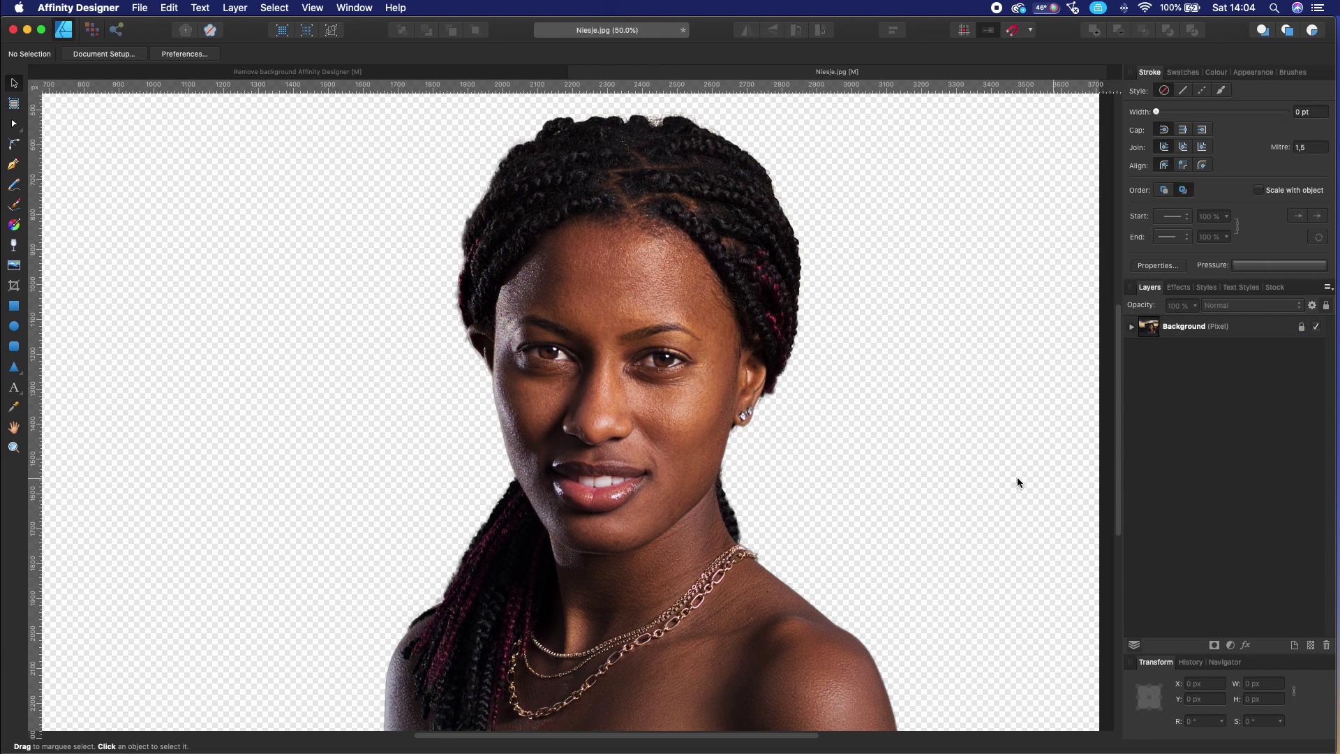
left_click(1255, 331)
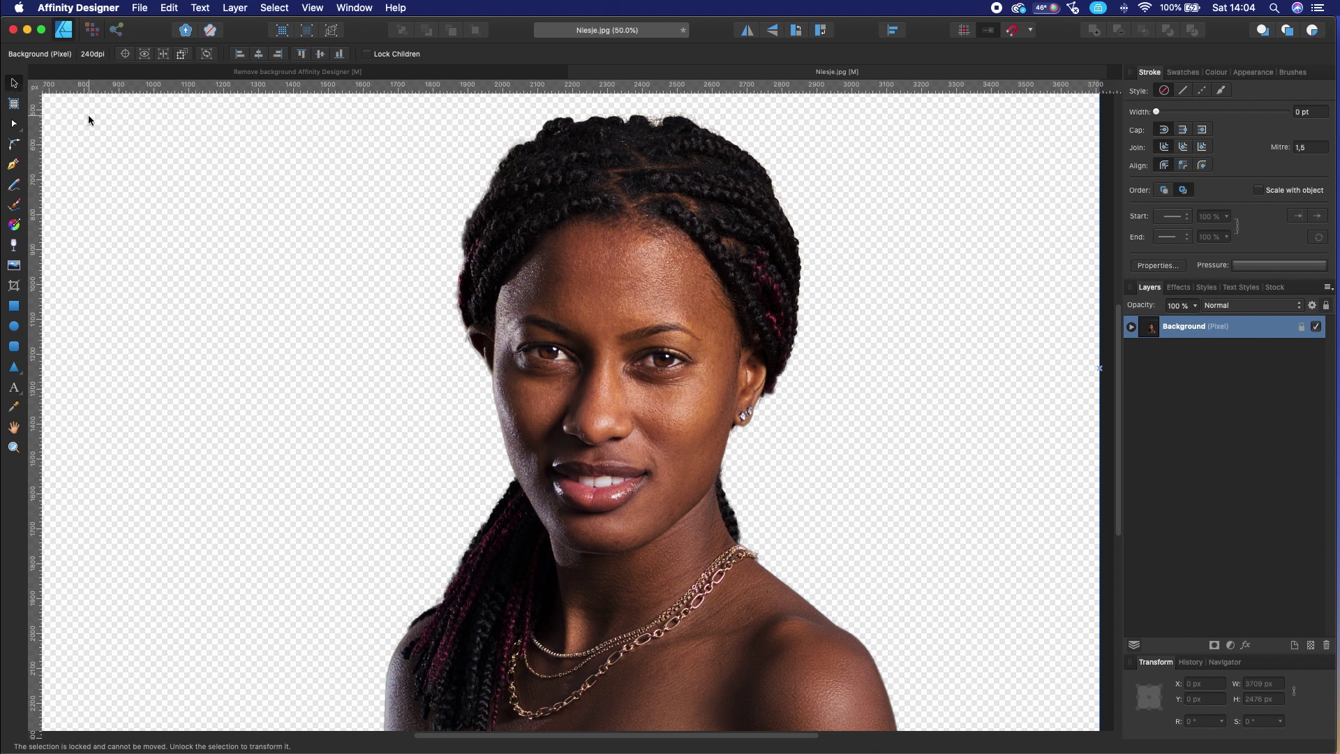
key("super+minus")
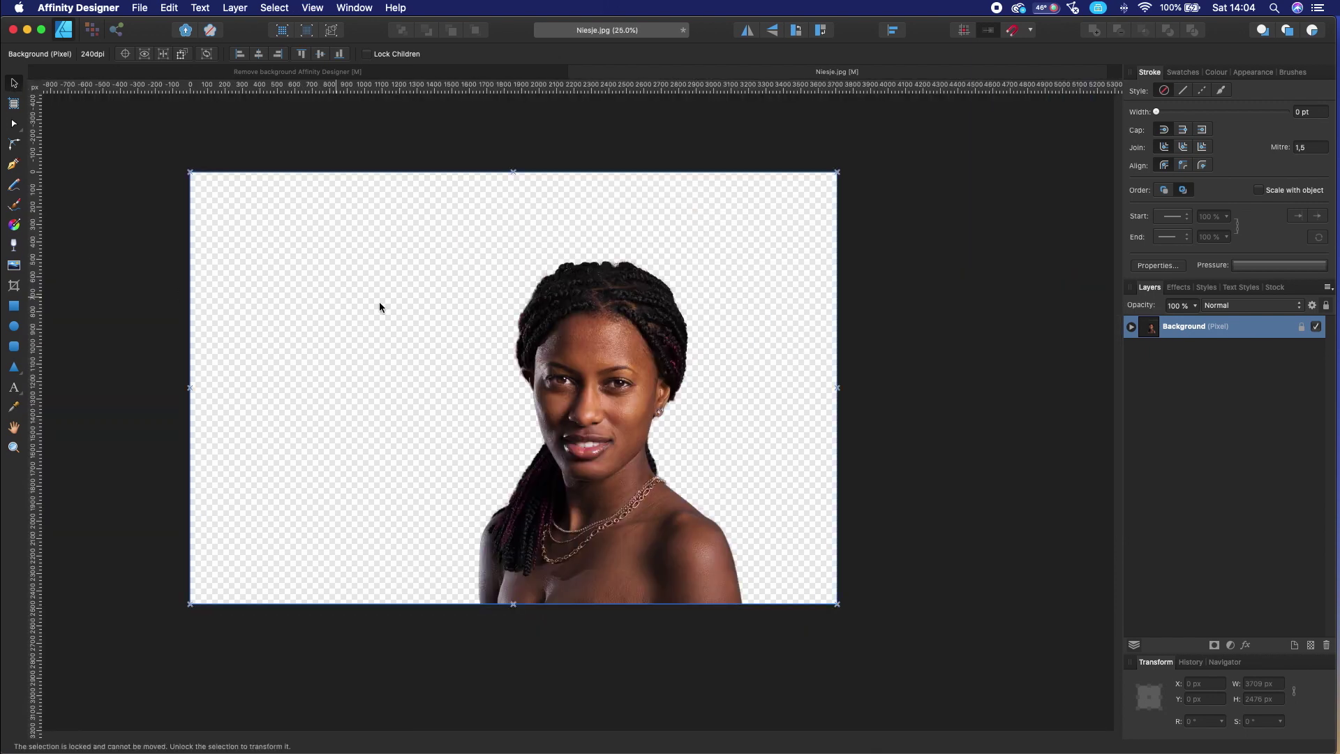
left_click(1304, 328)
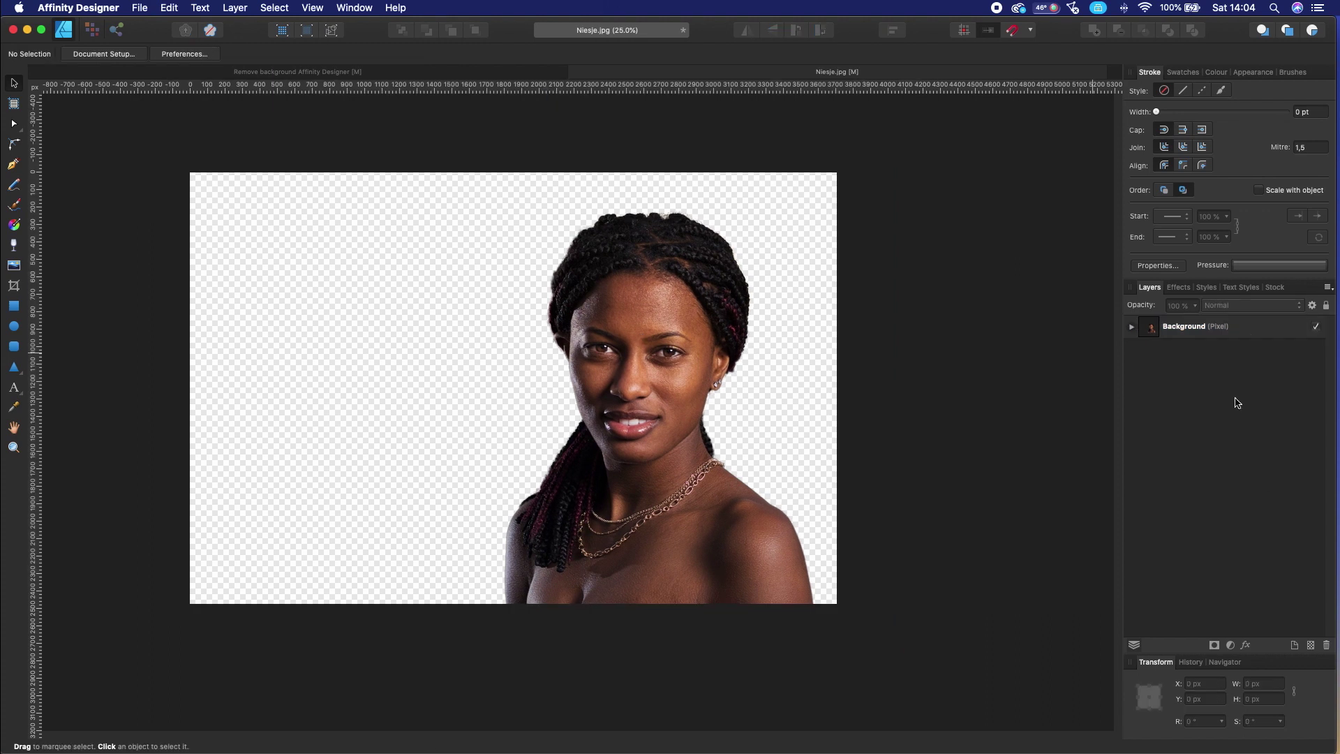
On a new layer, draw a canvas-size rectangle filled red
key("super+shift+n")
left_click(13, 306)
left_click_drag(190, 173, 837, 605)
left_click(82, 53)
left_click(216, 171)
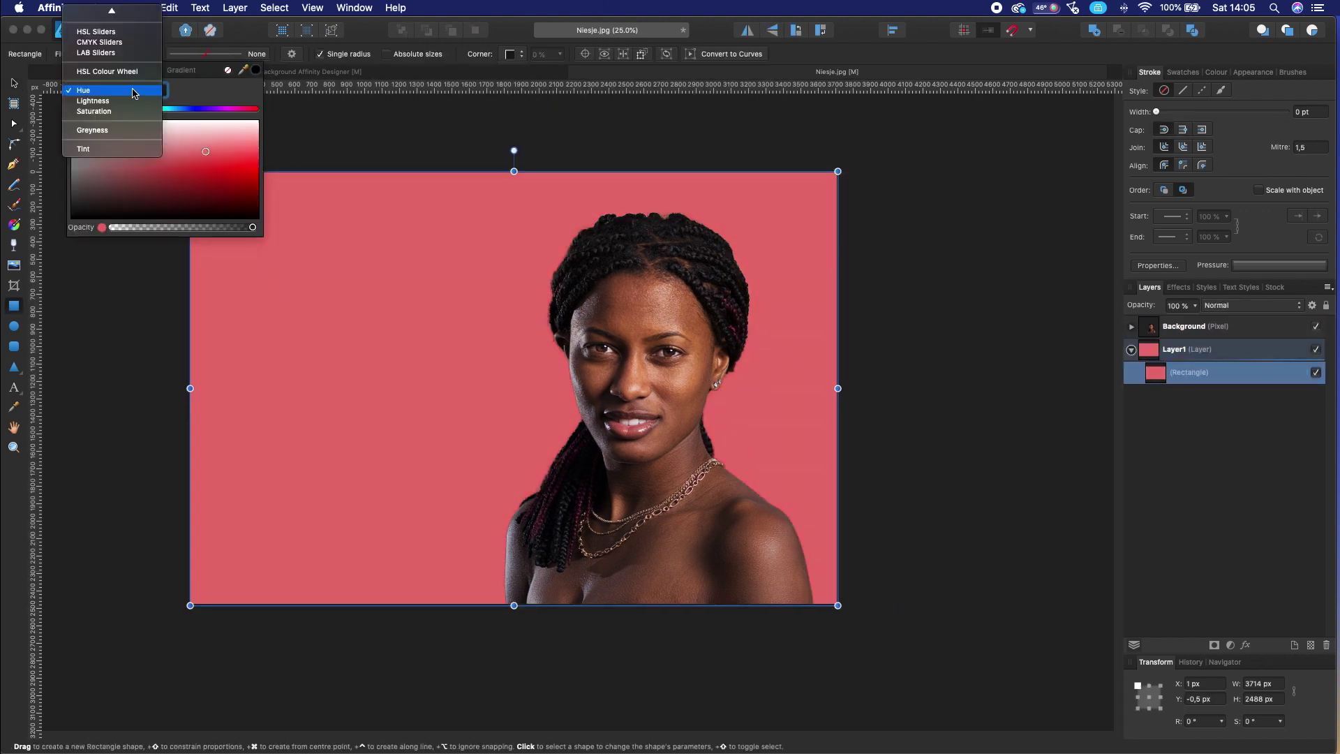
Make the fill a red radial gradient, recolour it brighter, and copy in the title group
left_click(180, 70)
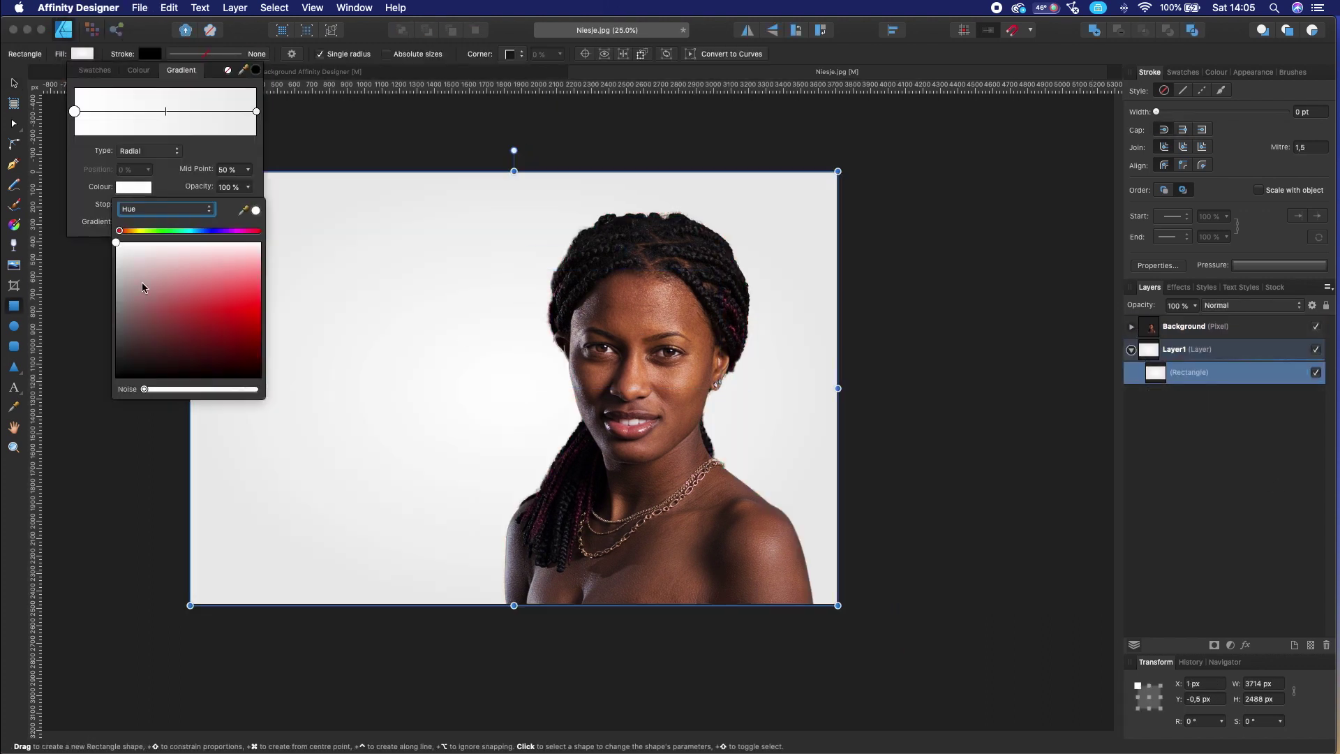
left_click_drag(115, 266, 200, 301)
key("v")
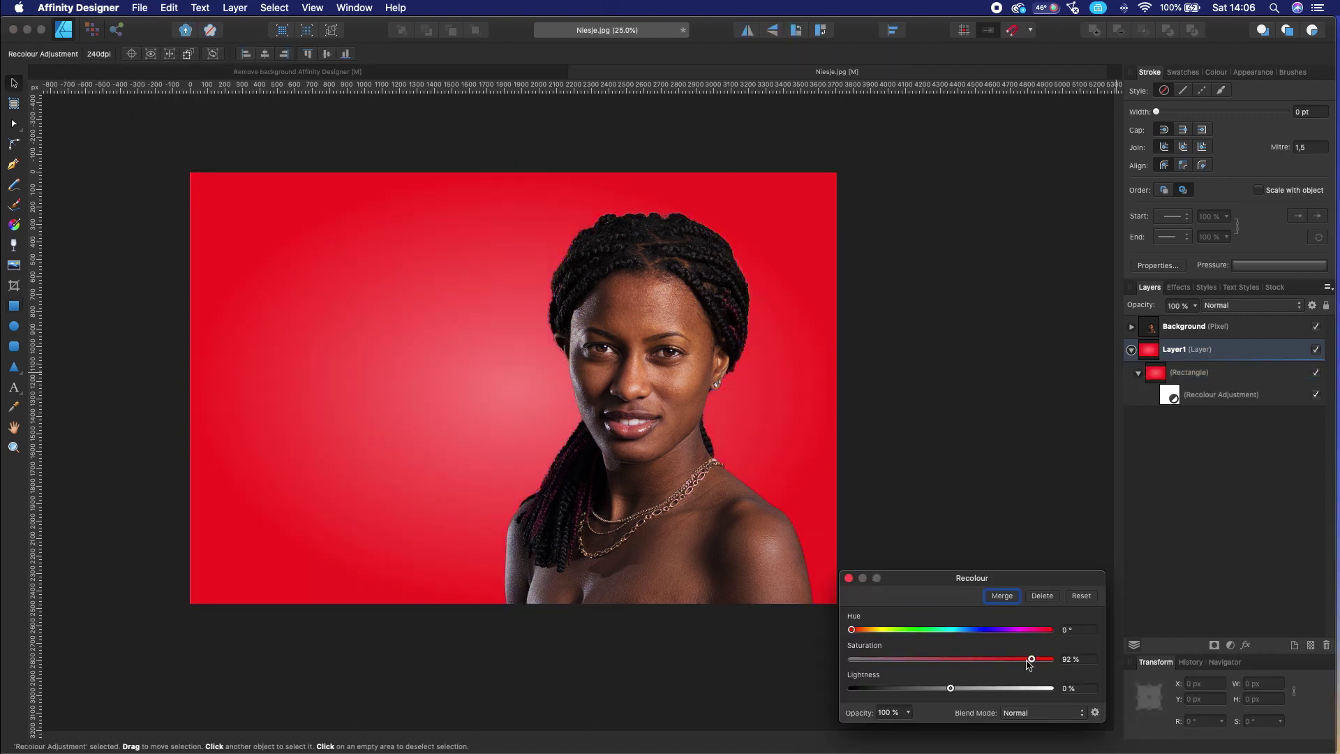
left_click_drag(1032, 661, 859, 614)
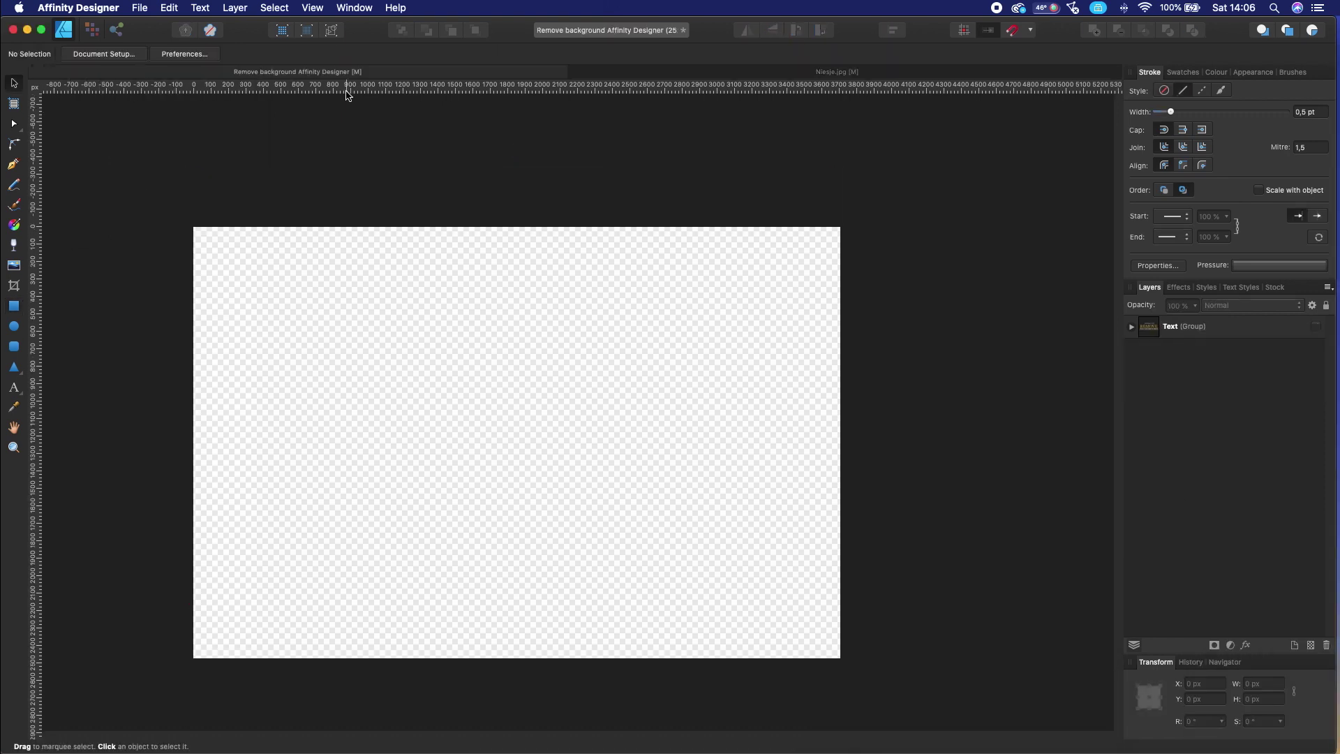
key("super+a")
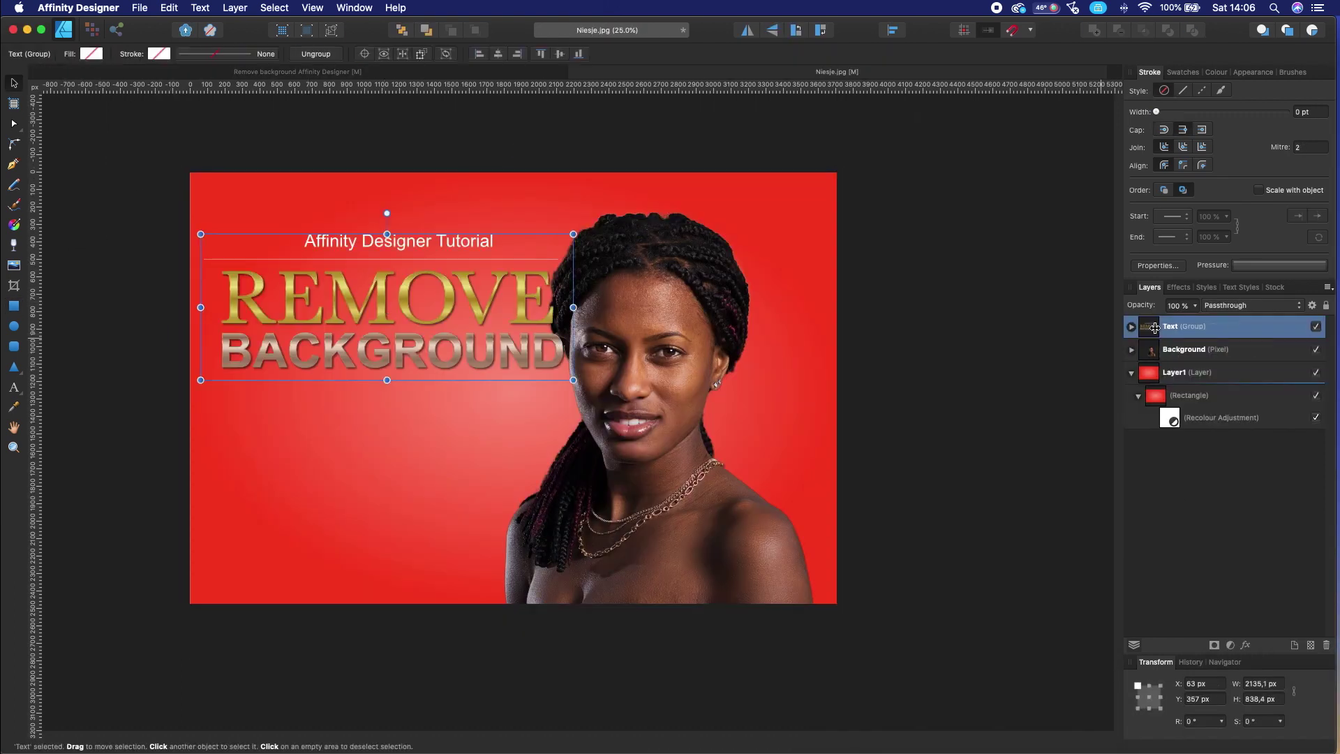
Nudge the woman's photo right and recolour the backdrop pink at about 352° hue, 6% lightness
left_click(684, 272)
left_click_drag(684, 272, 709, 272)
double_click(1169, 418)
left_click_drag(849, 629, 1041, 631)
mouse_move(950, 689)
left_mouse_down()
mouse_move(935, 689)
mouse_move(956, 688)
left_mouse_up()
left_click_drag(1042, 630, 1050, 659)
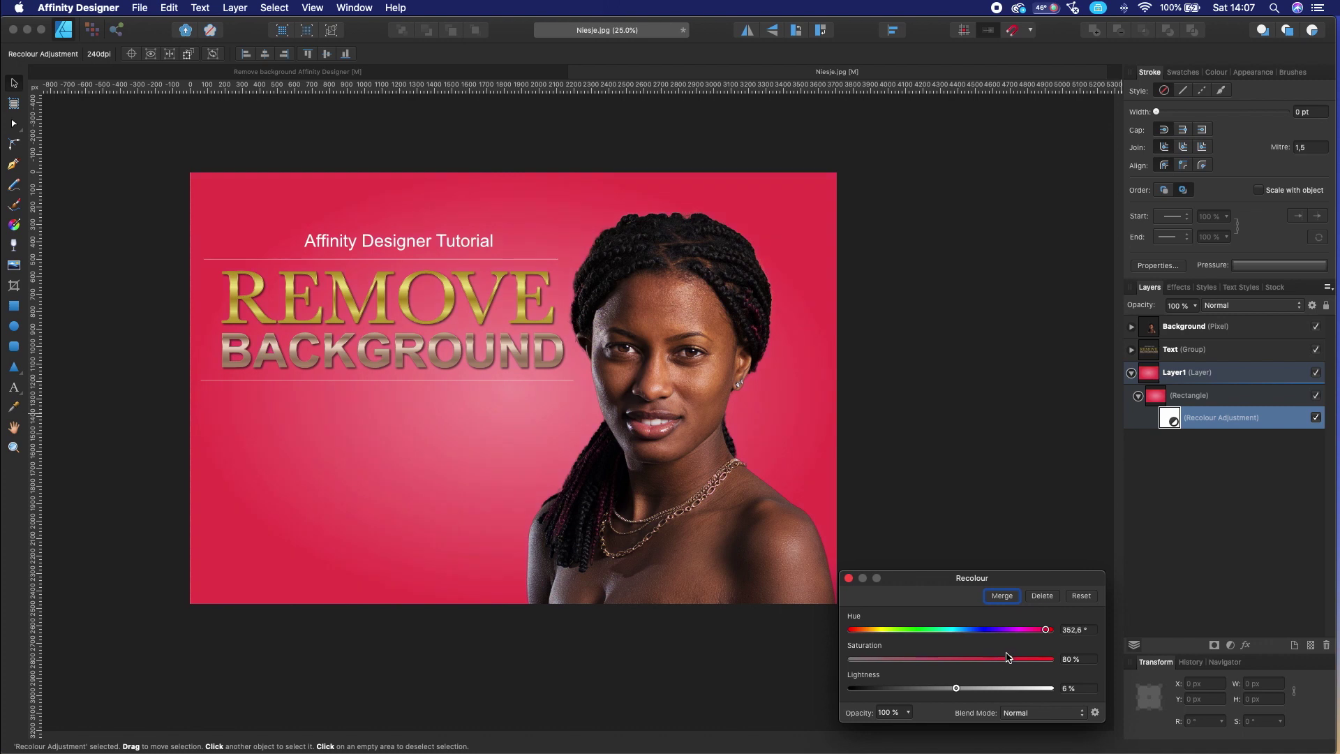
left_click(391, 349)
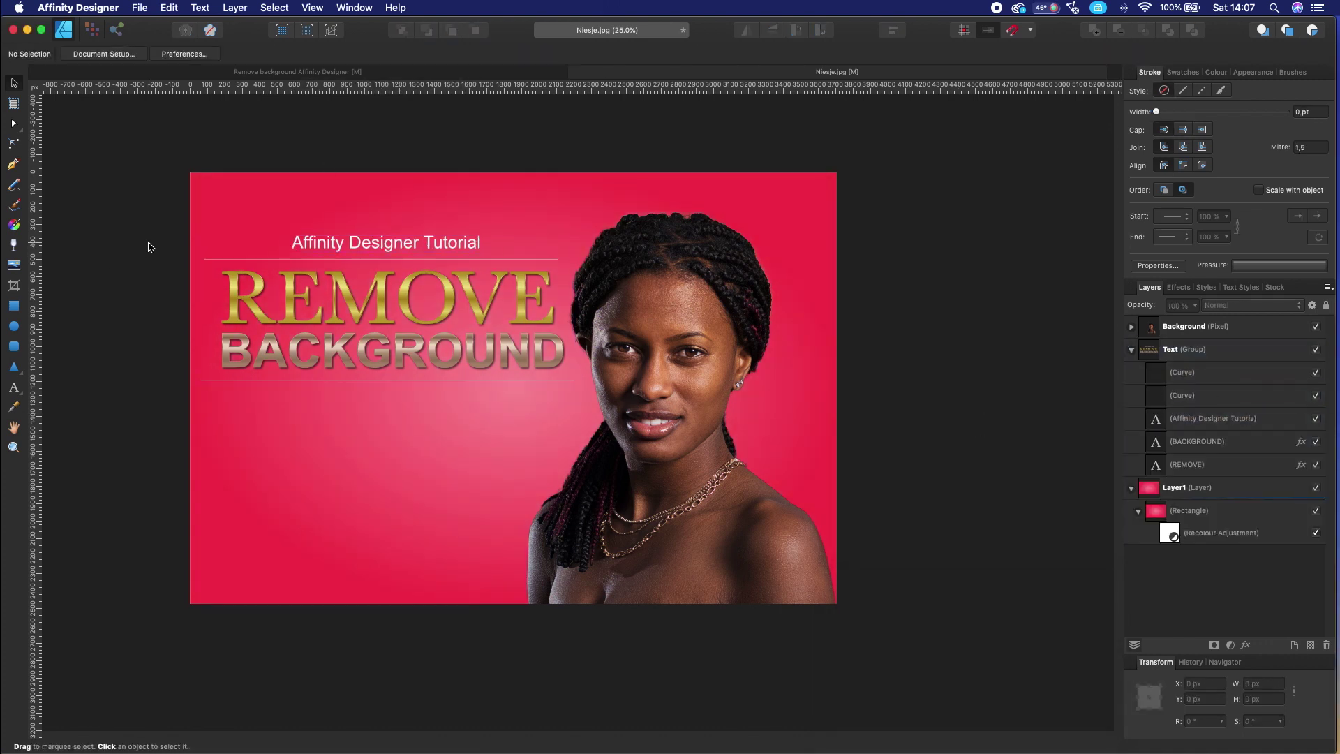